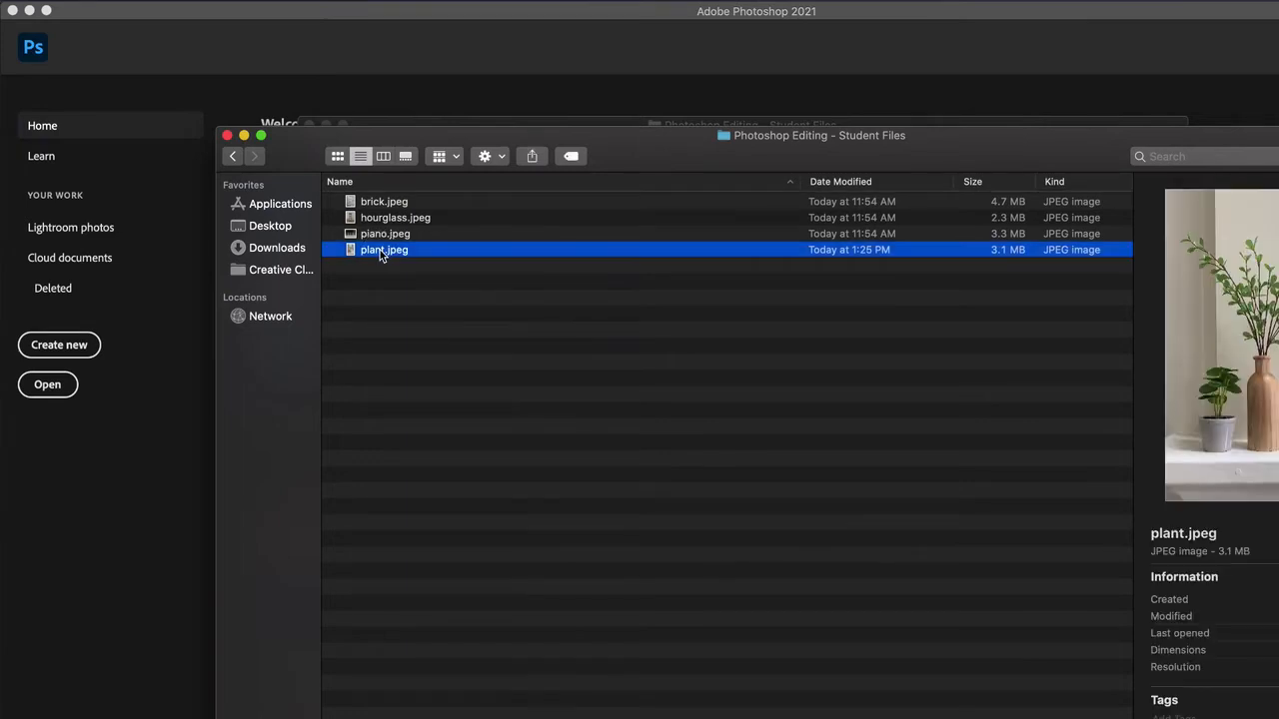
Step: Look through the images in the student files folder and open plant.jpeg in Photoshop
key("Up")
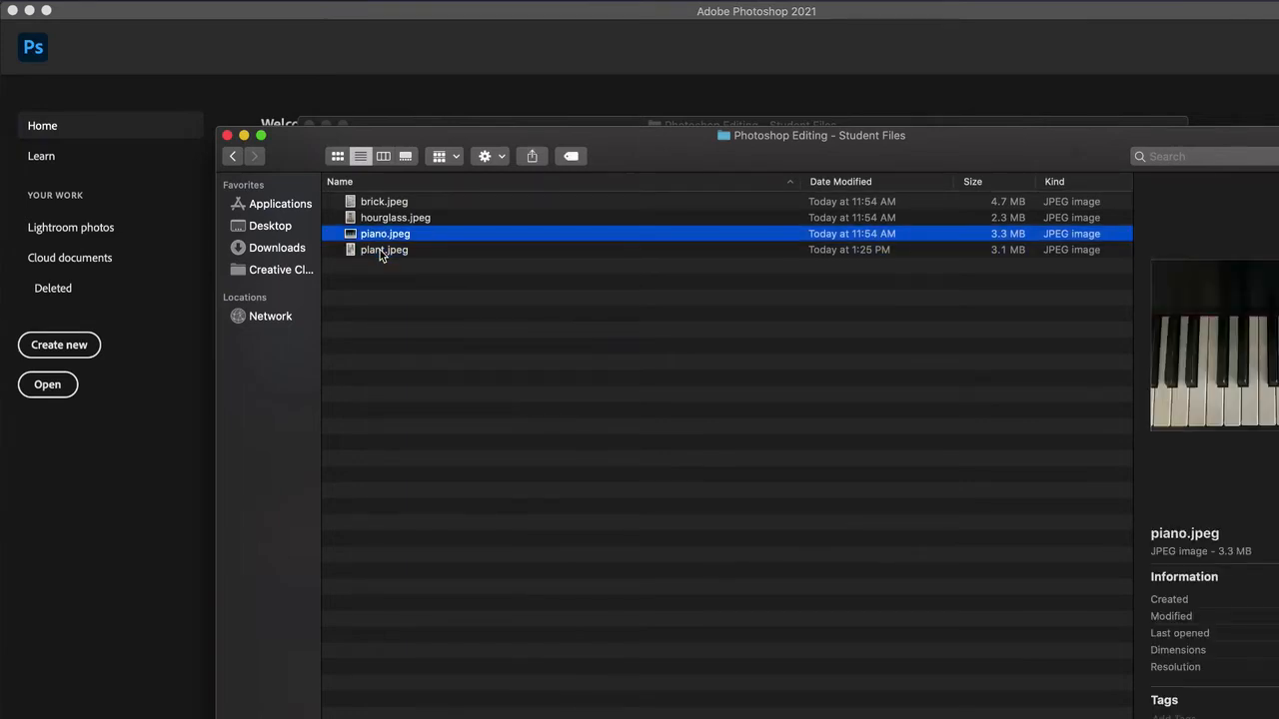
key("Up")
key("Down")
key("Down")
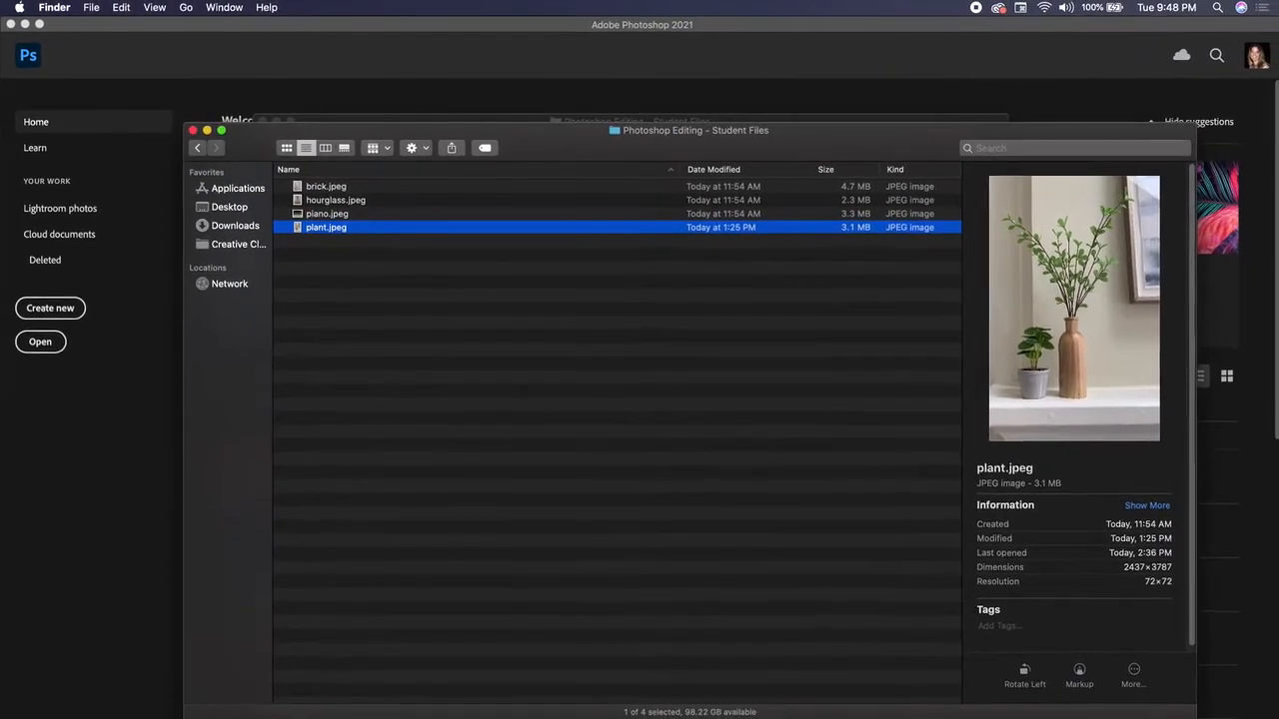
key("super+o")
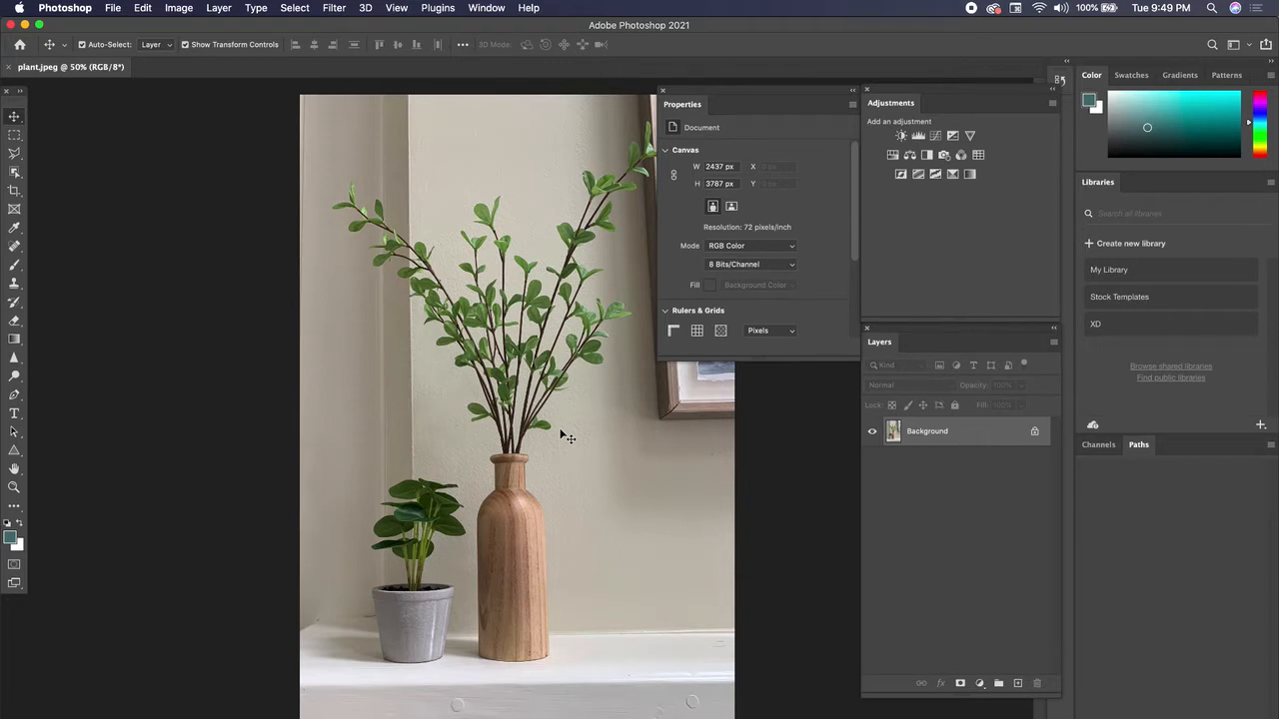
Step: Add a Brightness/Contrast adjustment layer with brightness 32 and contrast 21
left_click(902, 136)
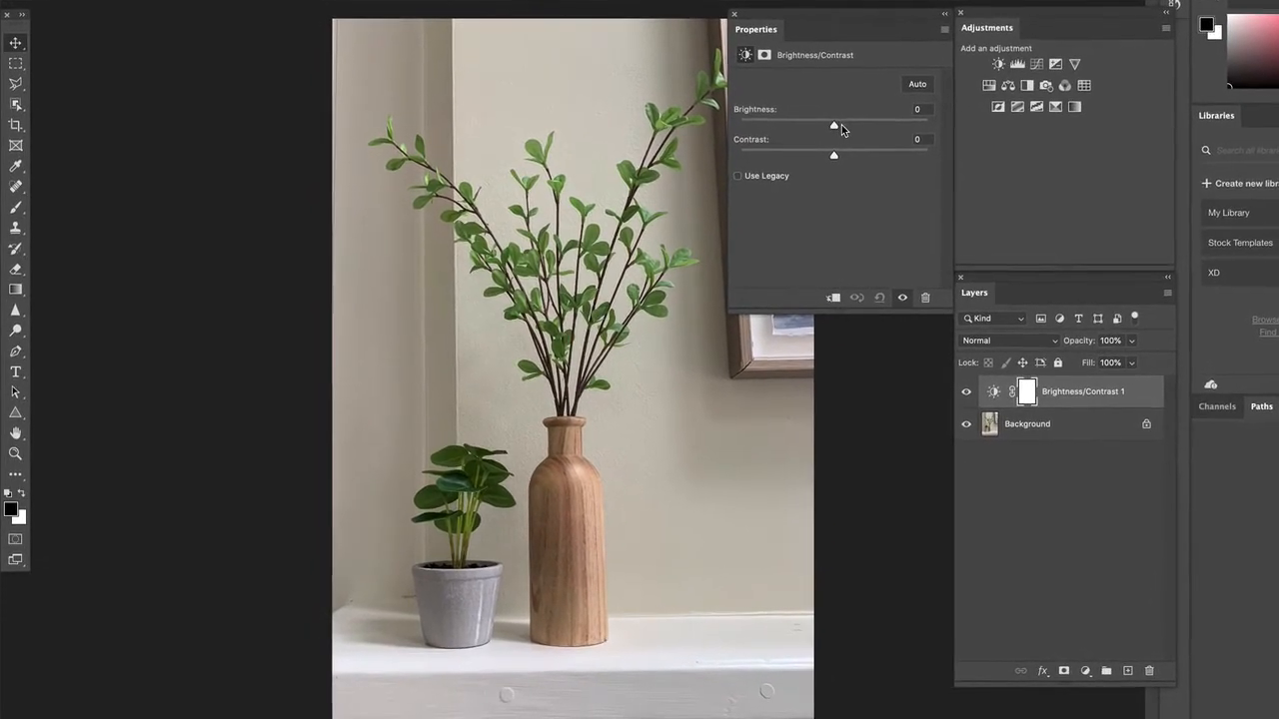
left_click_drag(835, 124, 967, 162)
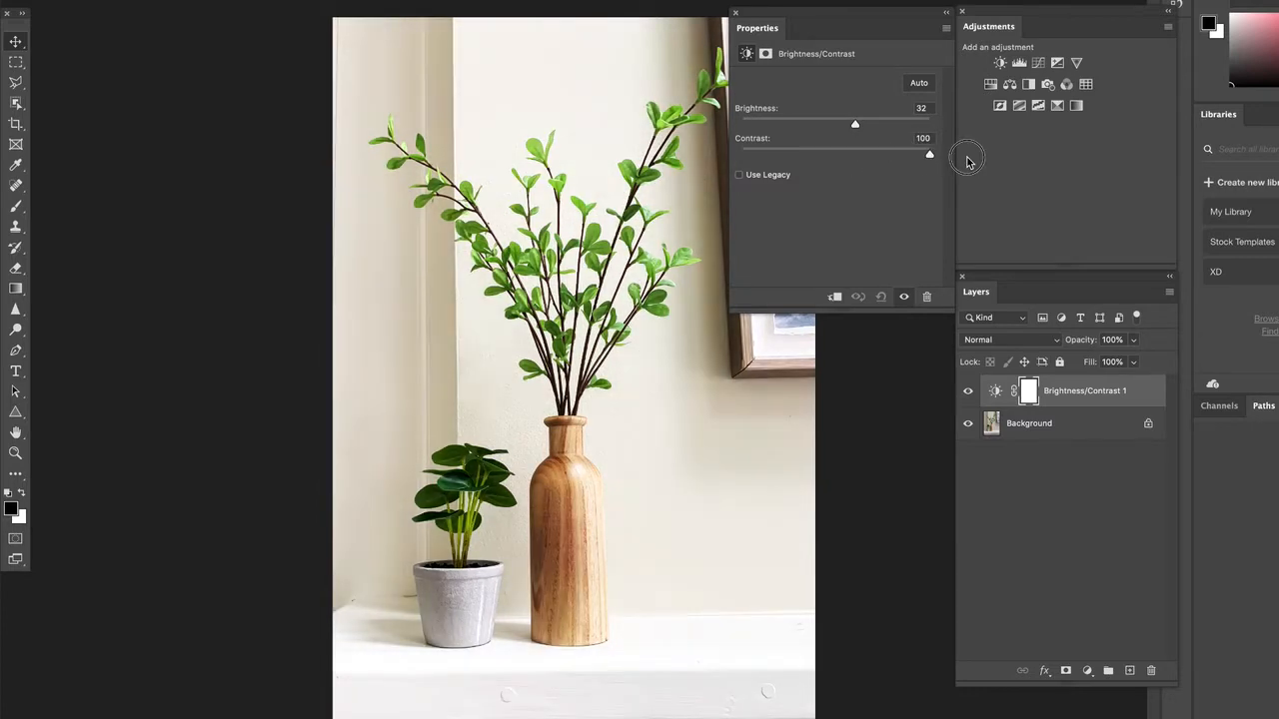
left_click_drag(967, 162, 856, 157)
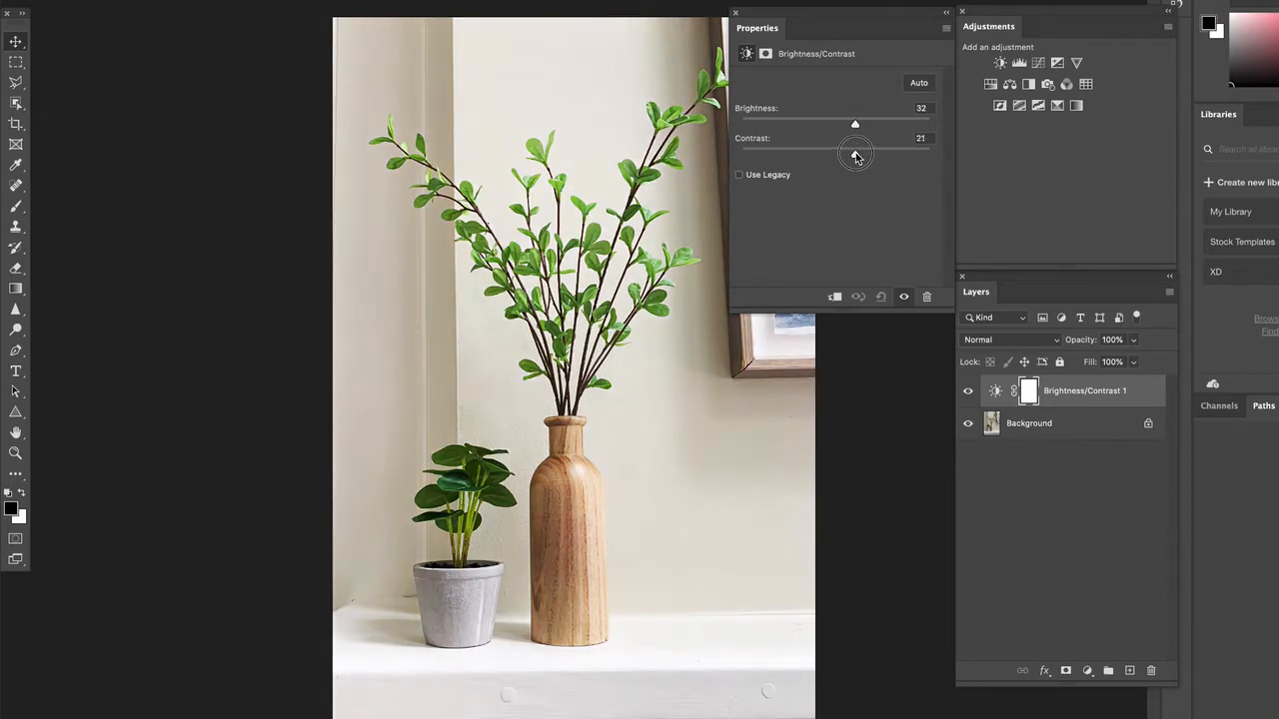
Step: Add a Levels adjustment layer with the midtone input at 1.04 and the white input at 244
left_click(1018, 62)
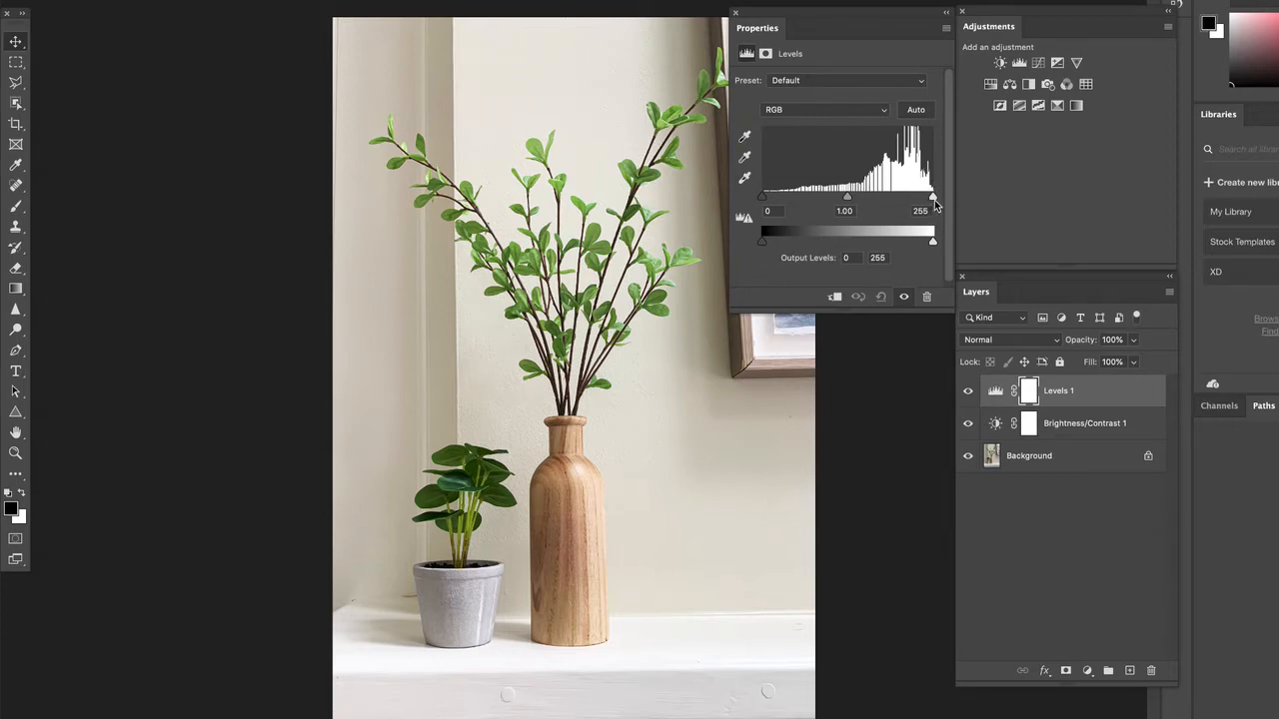
mouse_move(934, 200)
left_mouse_down()
mouse_move(869, 199)
mouse_move(935, 198)
mouse_move(924, 198)
left_mouse_up()
mouse_move(842, 198)
left_mouse_down()
mouse_move(875, 200)
mouse_move(840, 199)
left_mouse_up()
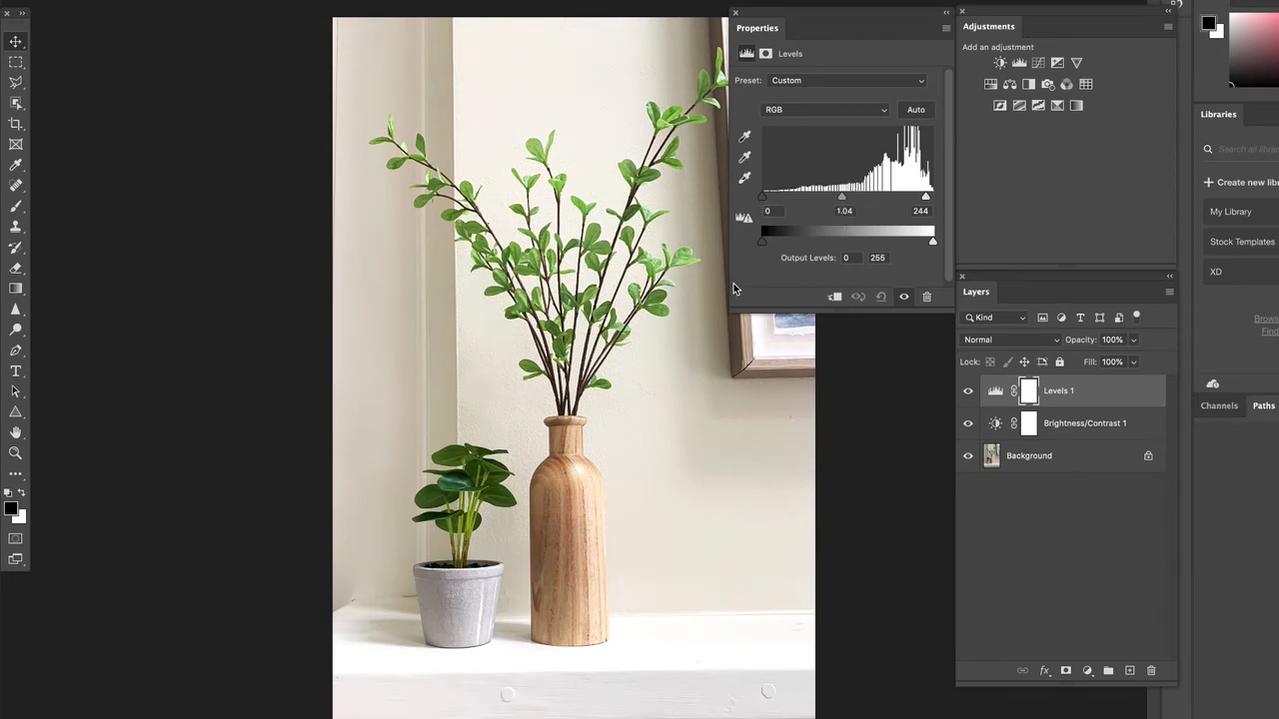
Step: Add an Exposure adjustment layer, try an exposure of +1.01, and reset the adjustment to its defaults
left_click(1060, 63)
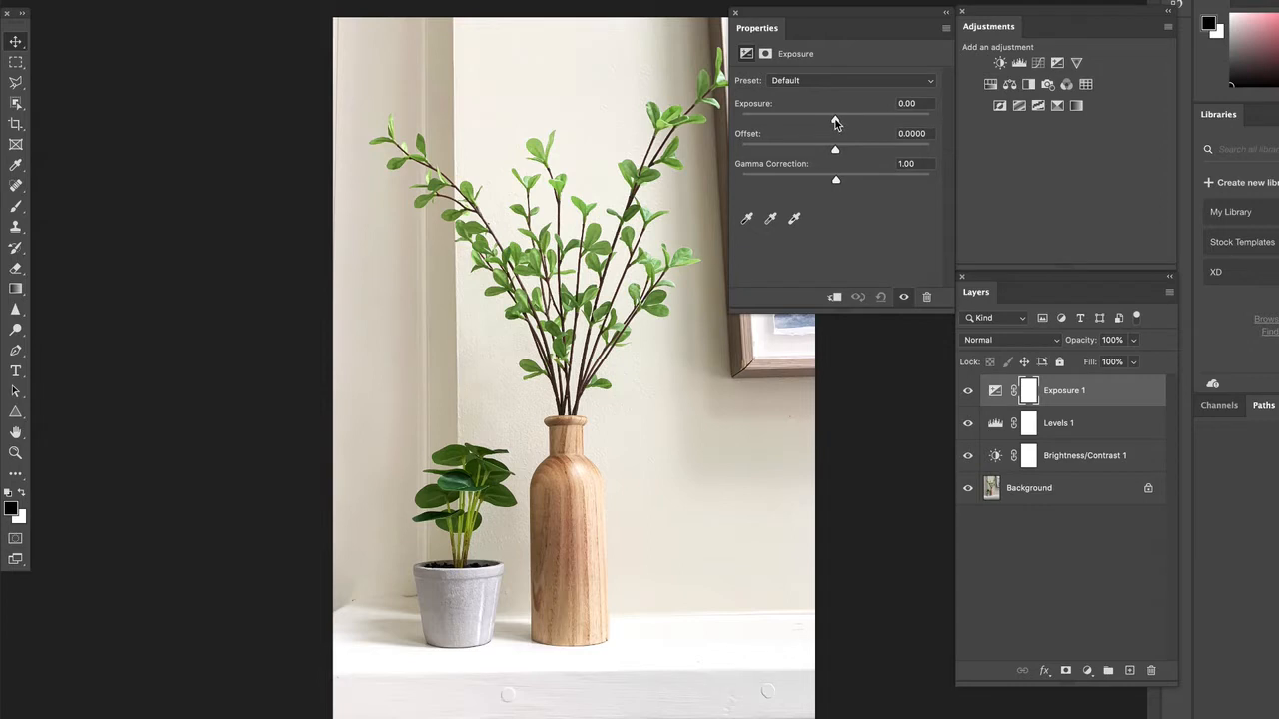
left_click_drag(836, 120, 849, 118)
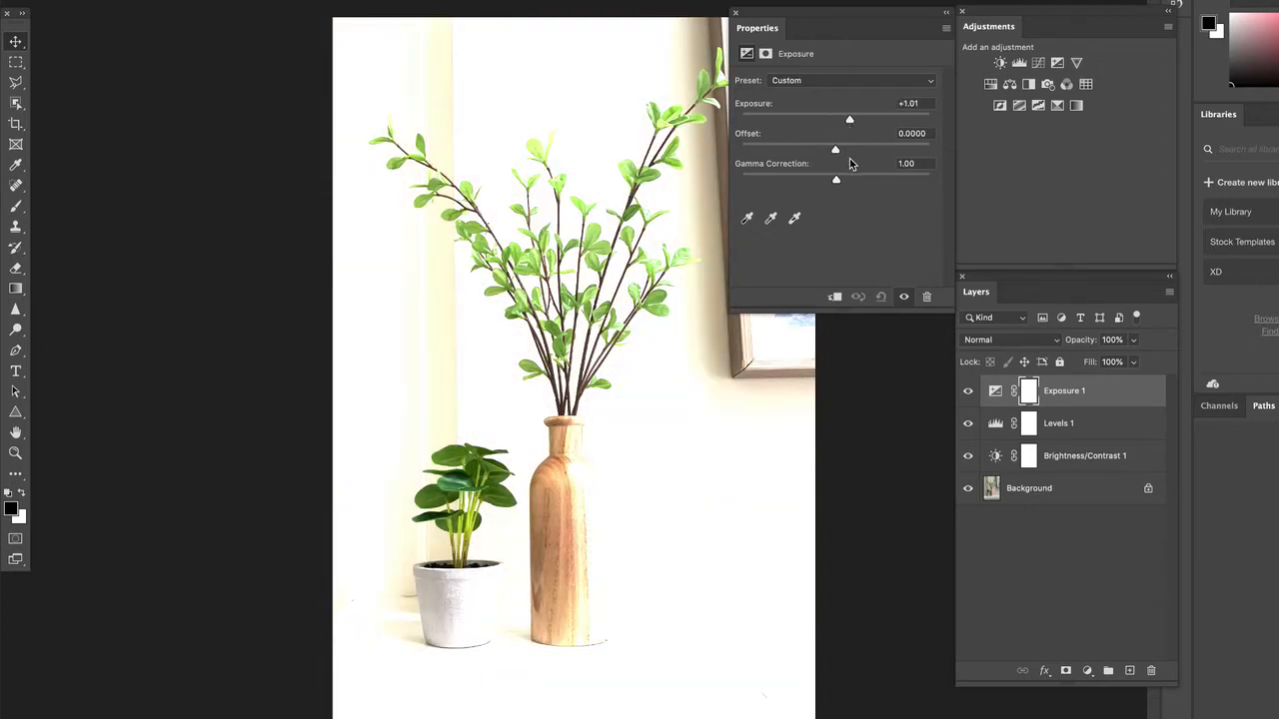
left_click(881, 298)
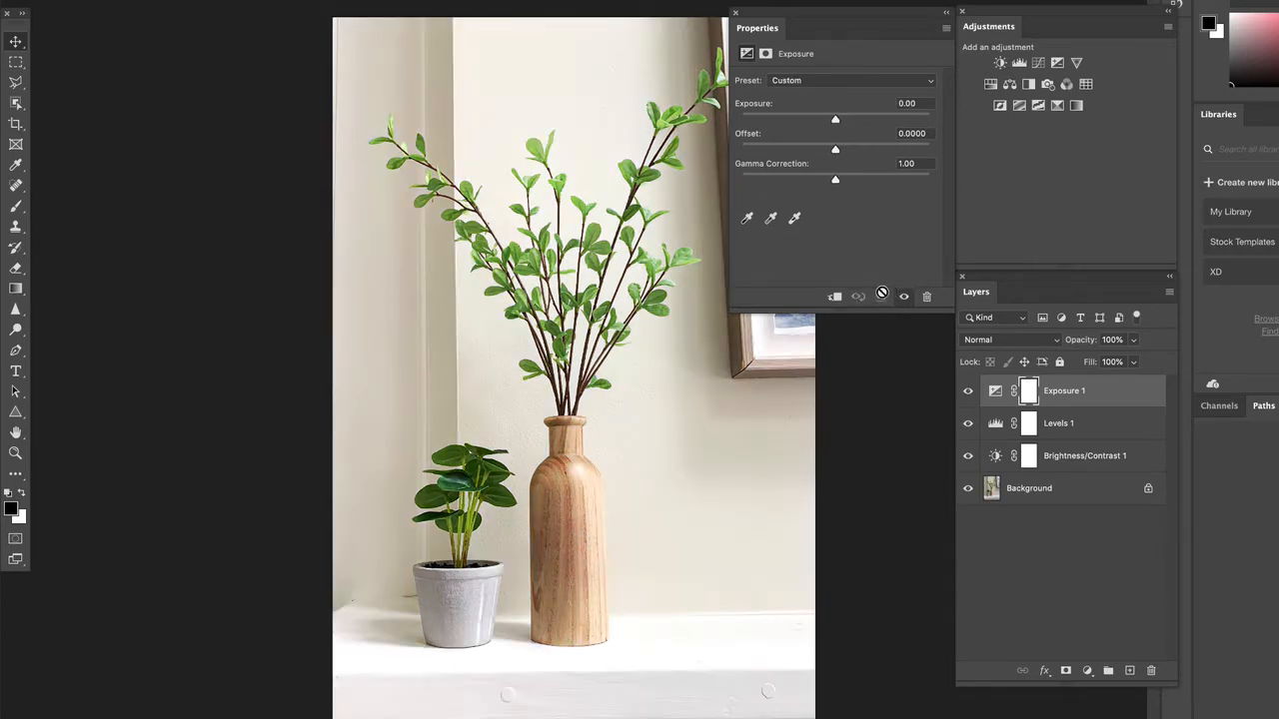
Step: Add a Vibrance adjustment layer with vibrance +56 and saturation +14, and compare the image with the layer hidden and shown
left_click(1078, 63)
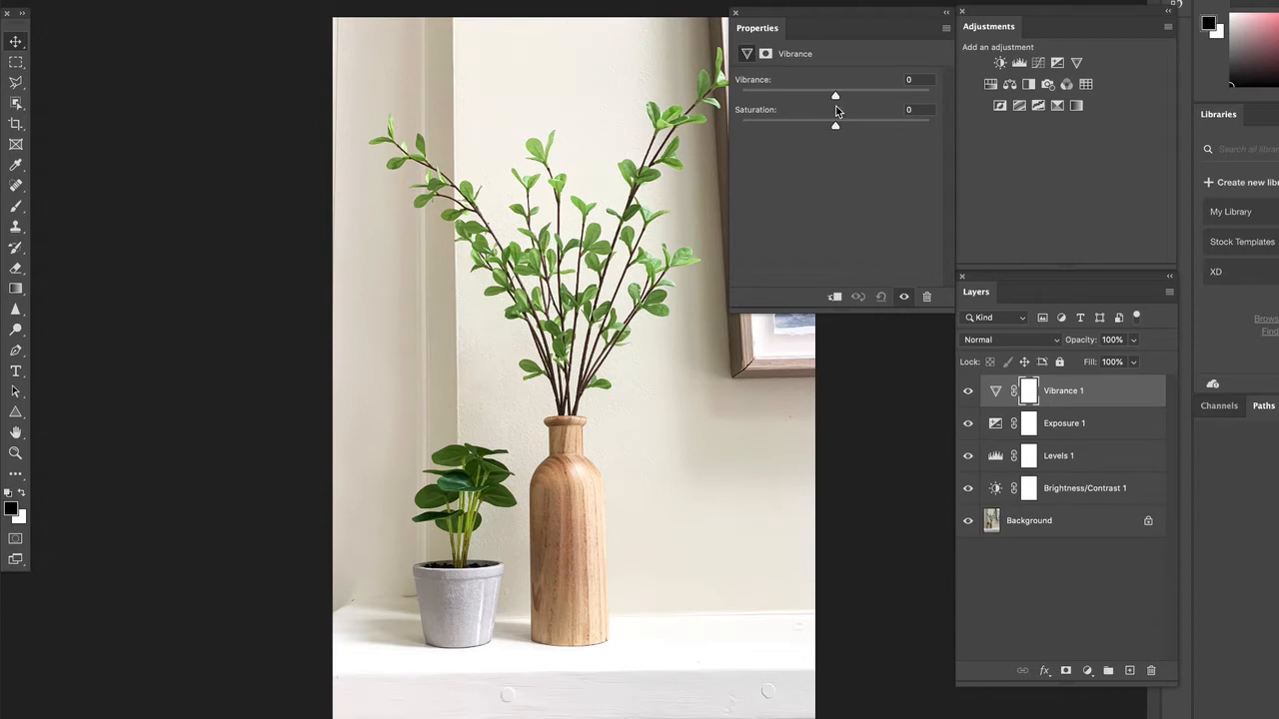
left_click_drag(838, 98, 916, 96)
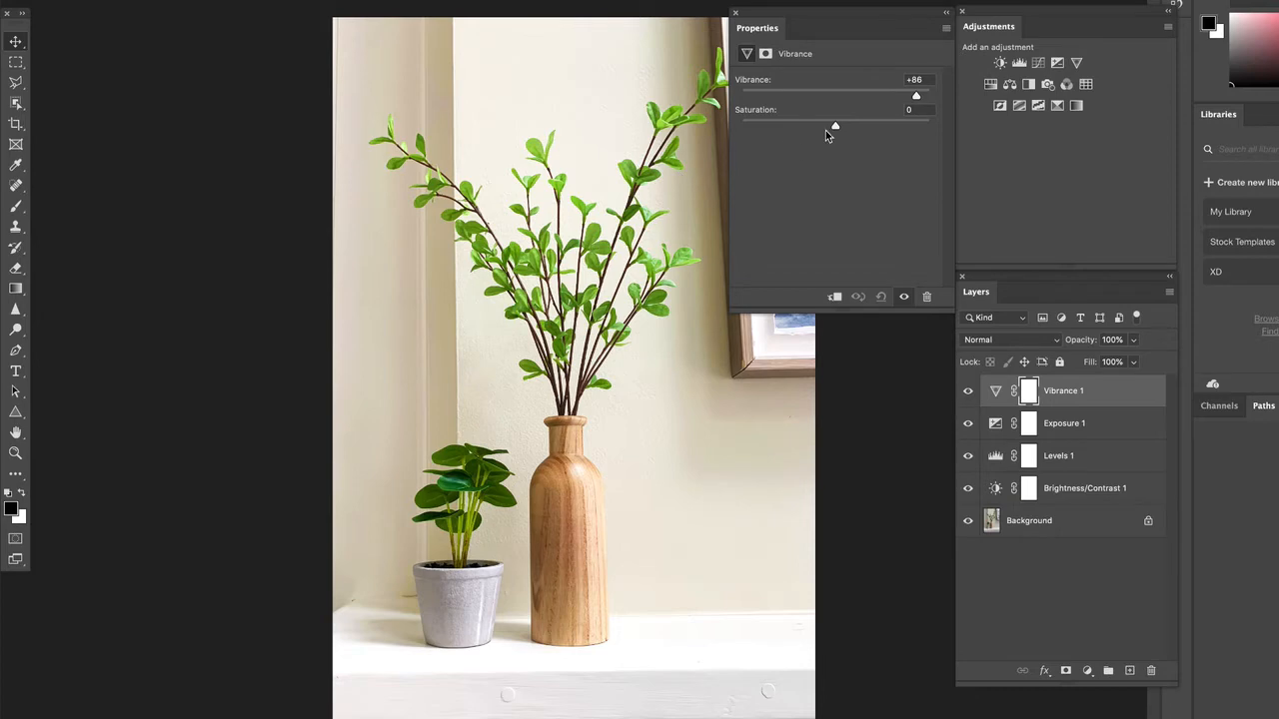
left_click(915, 95)
left_click_drag(915, 96, 892, 128)
left_click(849, 124)
left_click(968, 392)
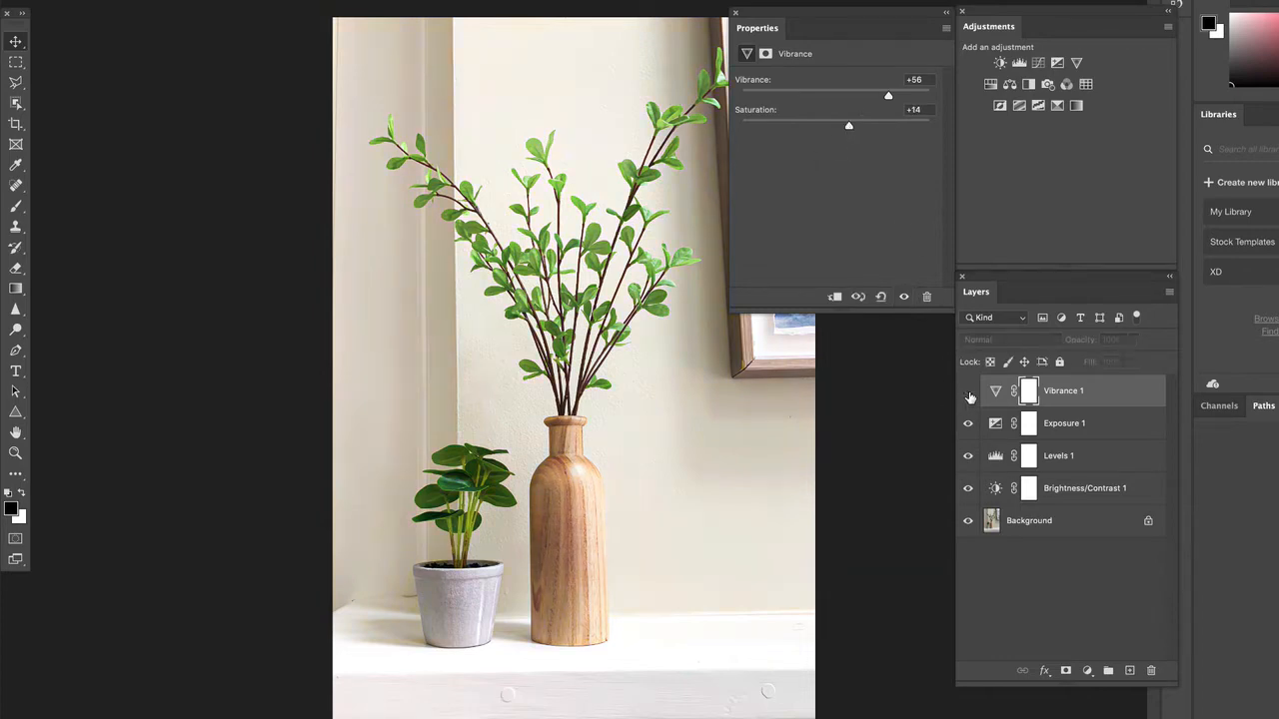
left_click(968, 395)
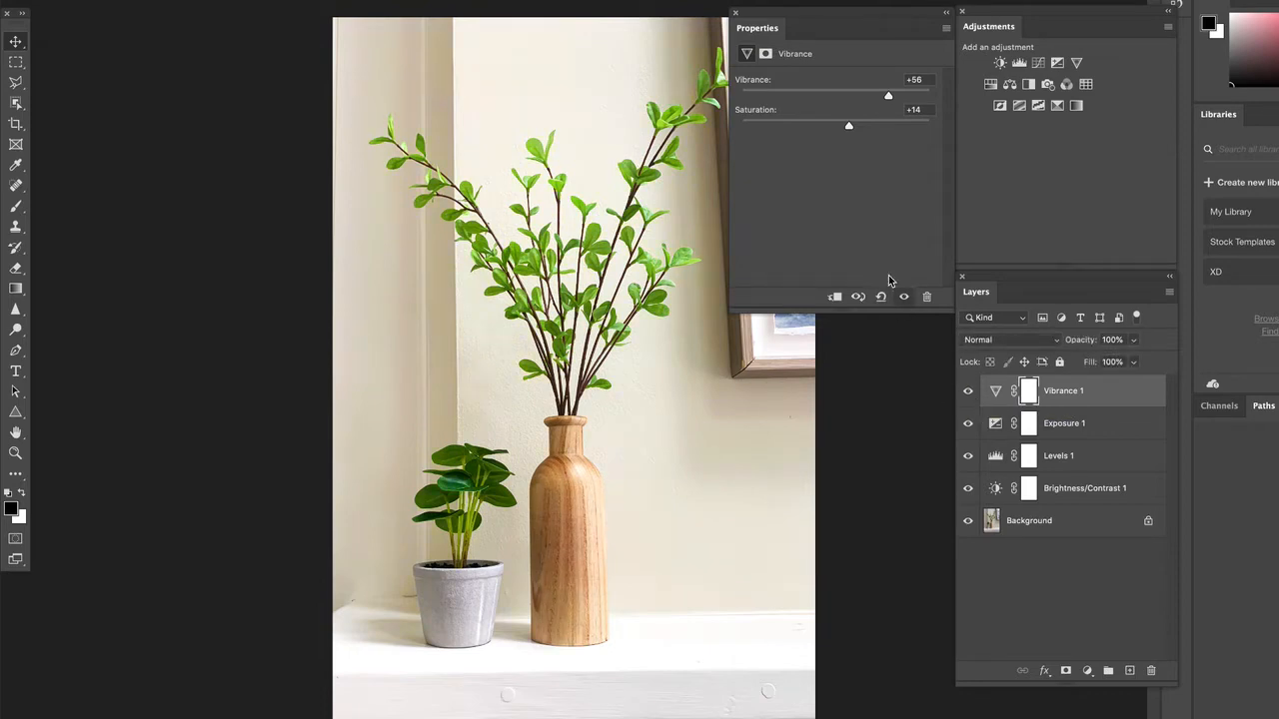
Step: Add a Color Balance adjustment layer and shift the highlights toward blue by +14
left_click(1009, 84)
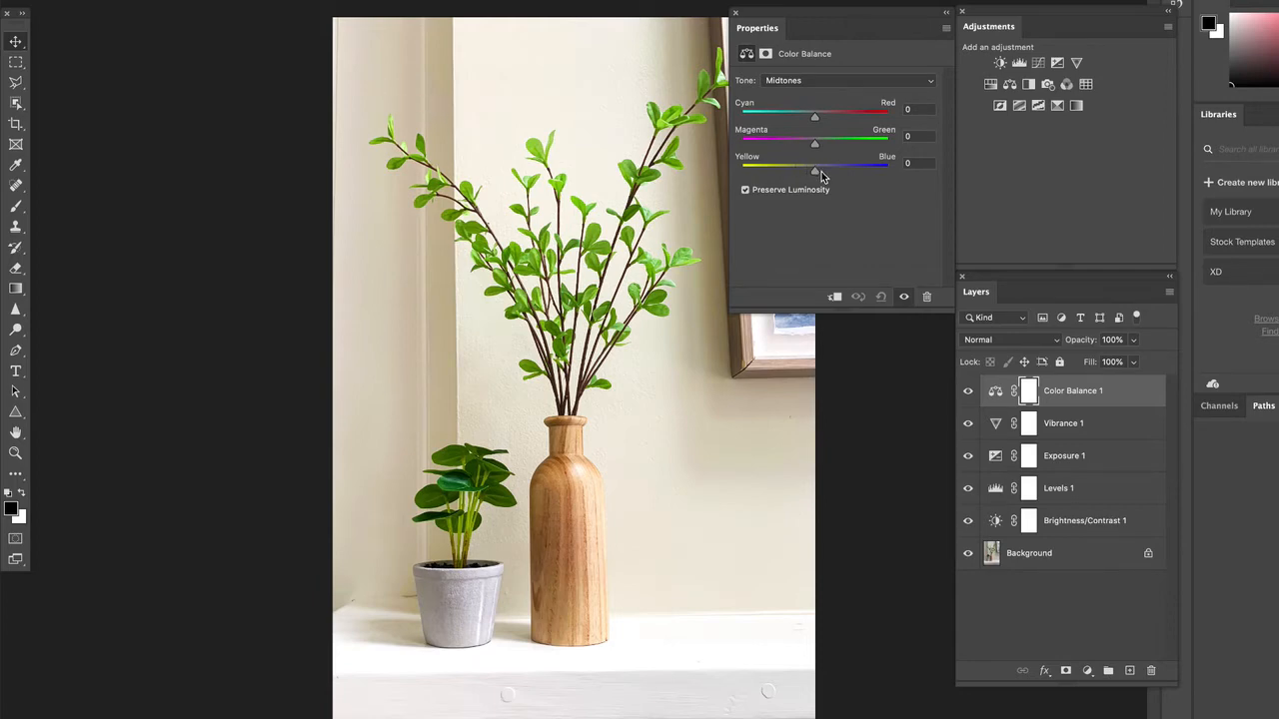
left_click(806, 81)
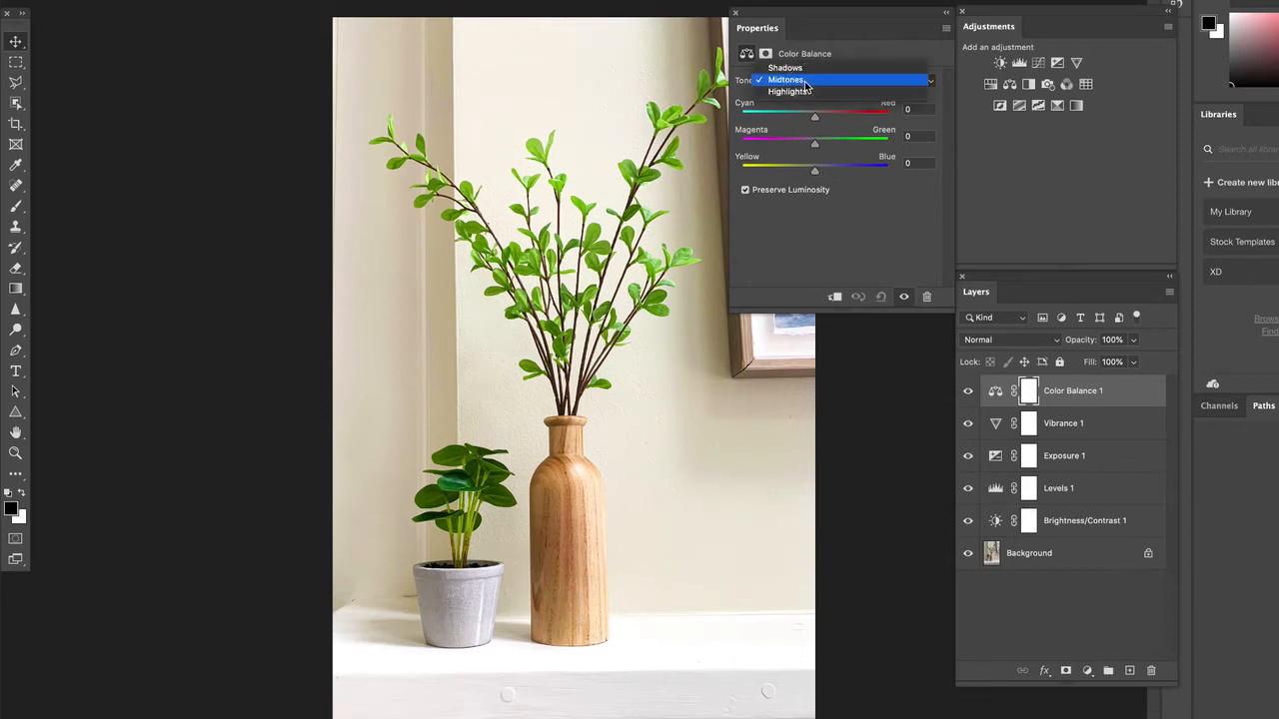
left_click(806, 92)
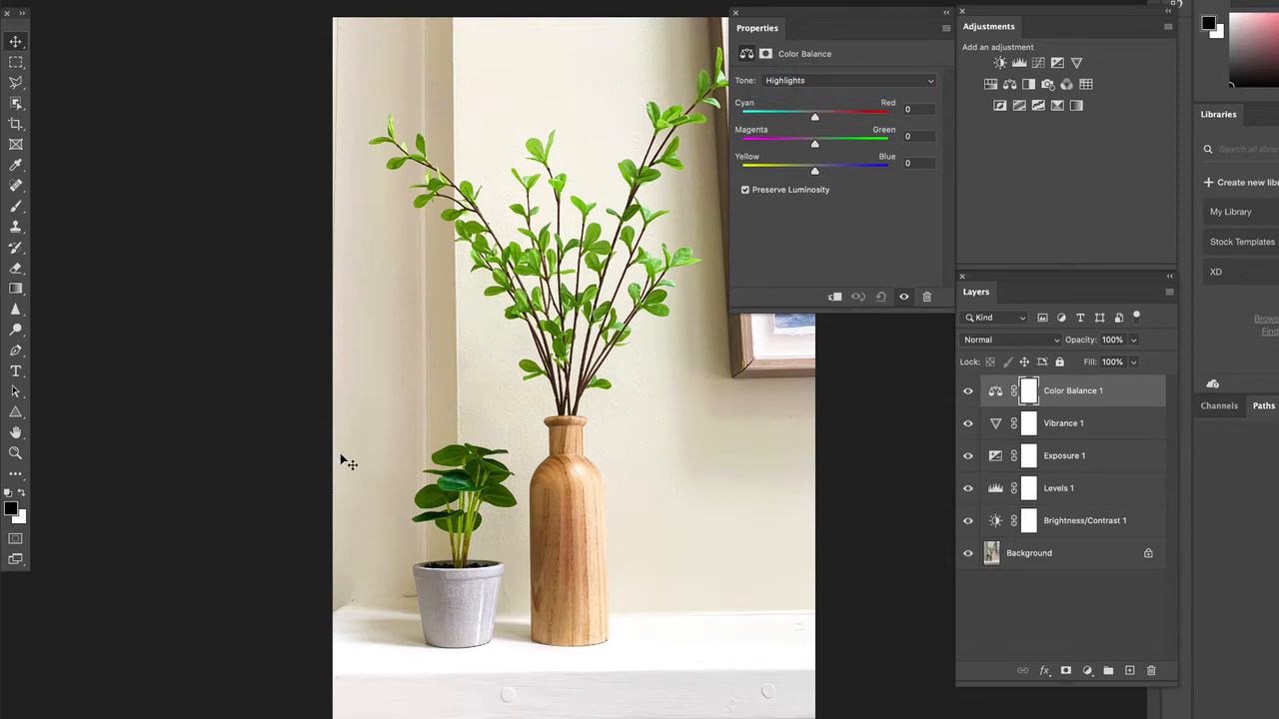
left_click(827, 172)
left_click(814, 172)
left_click(826, 171)
left_click(824, 172)
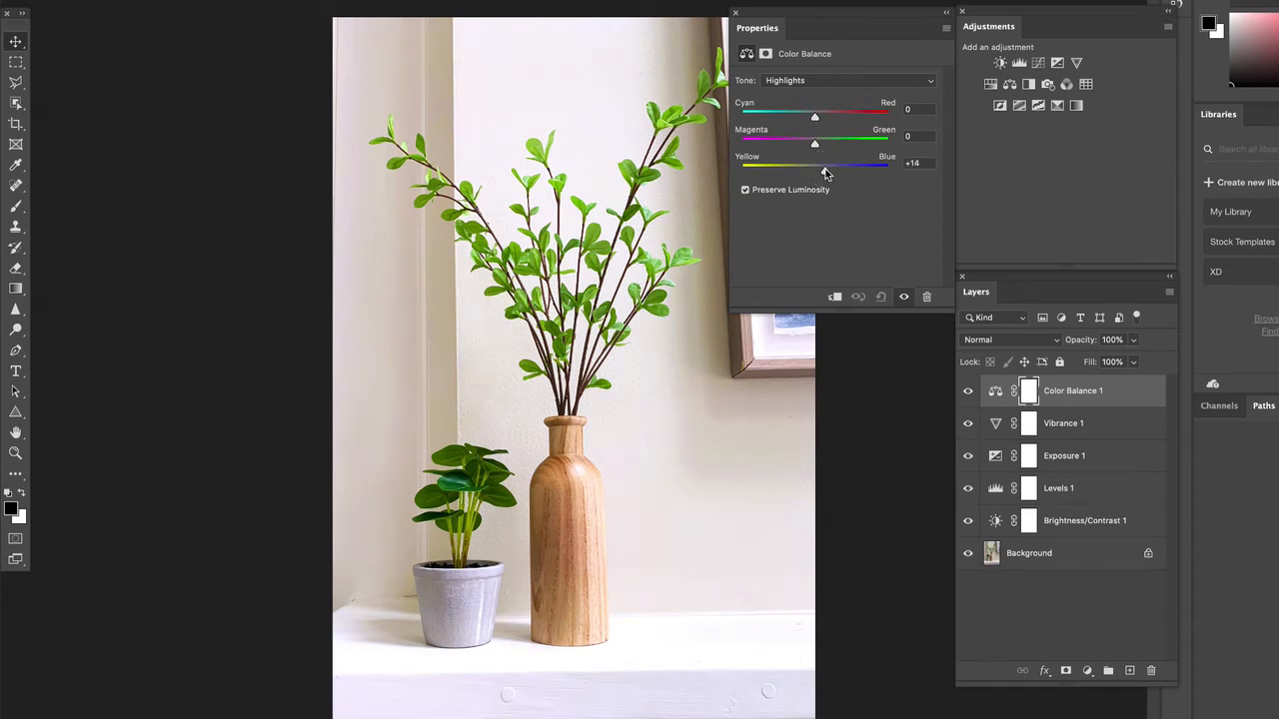
Step: Try bluer midtones in the Color Balance layer, leave their yellow-blue value at -1, and set the highlights' to +14
left_click(790, 81)
left_click(810, 107)
mouse_move(816, 173)
left_mouse_down()
mouse_move(835, 177)
mouse_move(826, 172)
left_mouse_up()
left_click(816, 170)
left_click(797, 84)
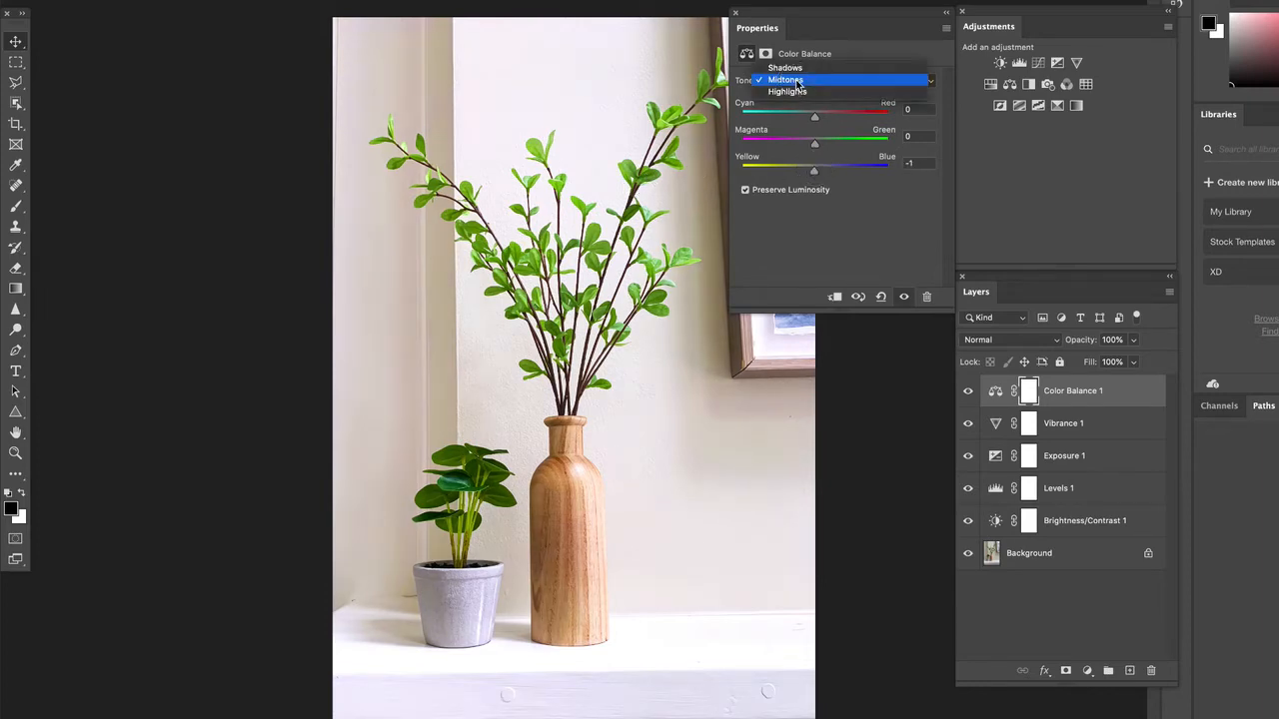
left_click(794, 90)
left_click_drag(806, 171, 818, 176)
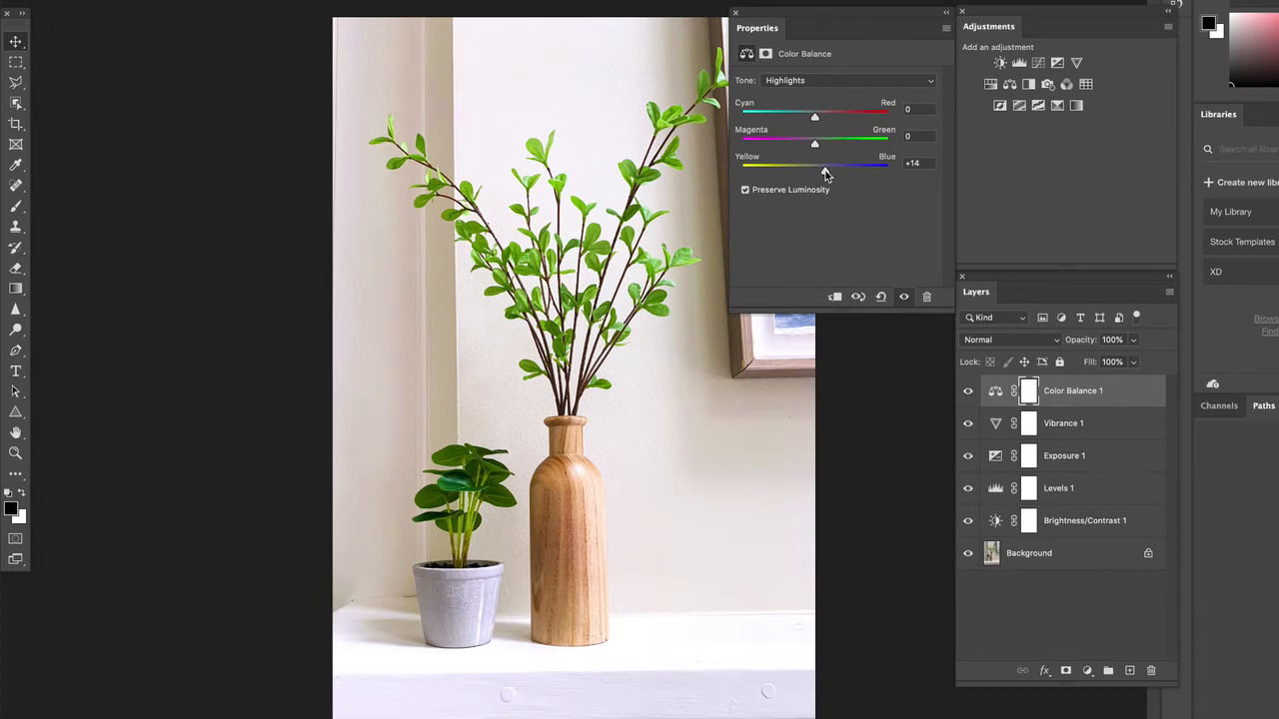
Step: Add a Selective Color adjustment layer and set the black amount of the Greens to -57%
left_click(1057, 105)
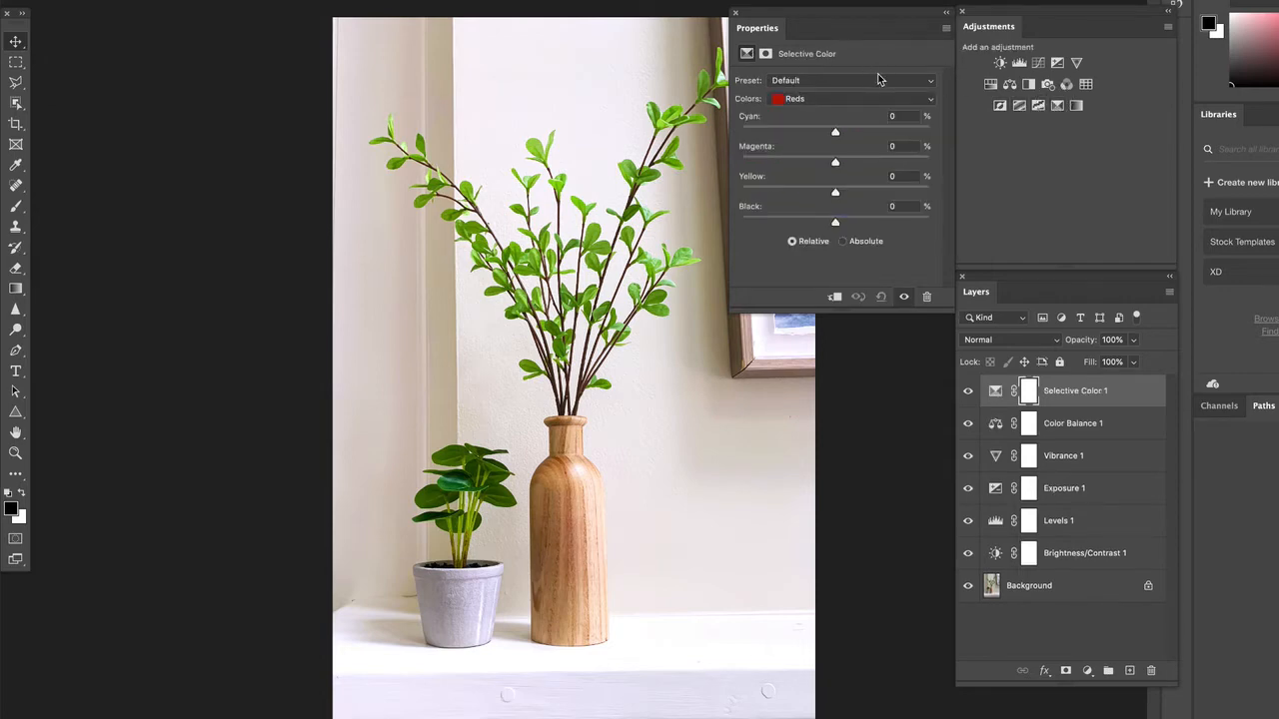
left_click(825, 101)
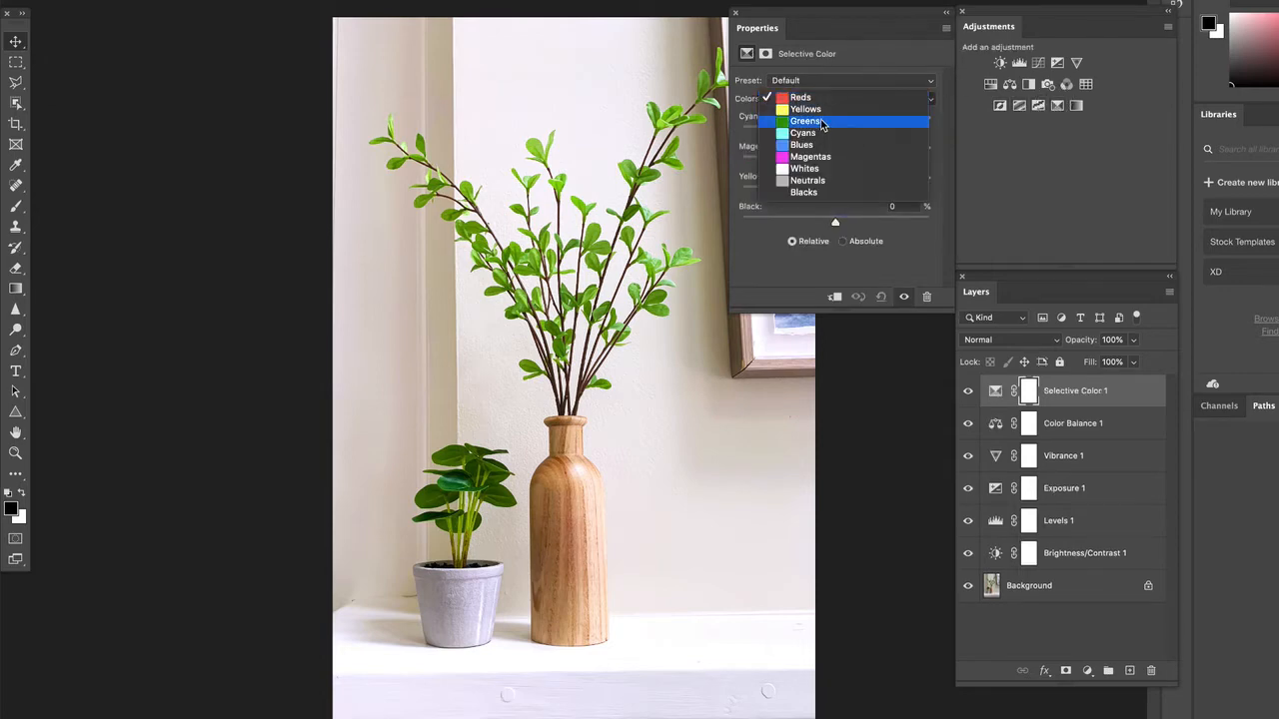
left_click(822, 122)
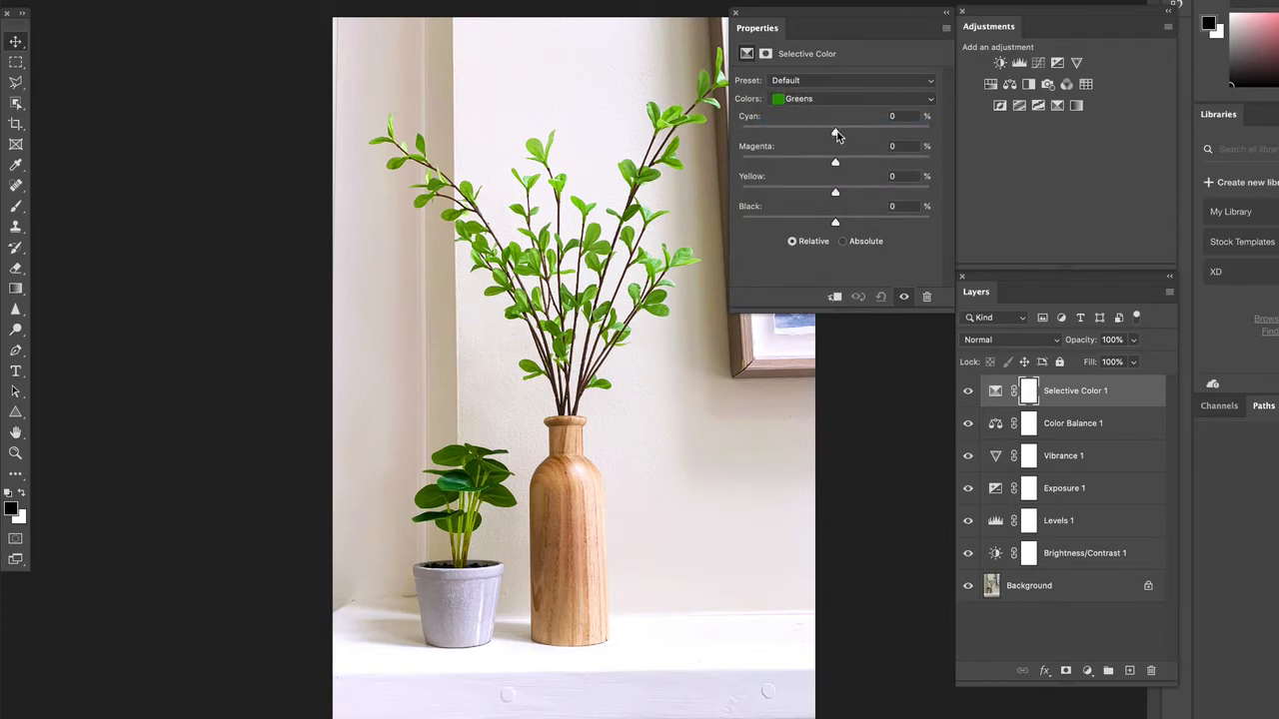
left_click(835, 133)
left_click_drag(837, 224, 783, 224)
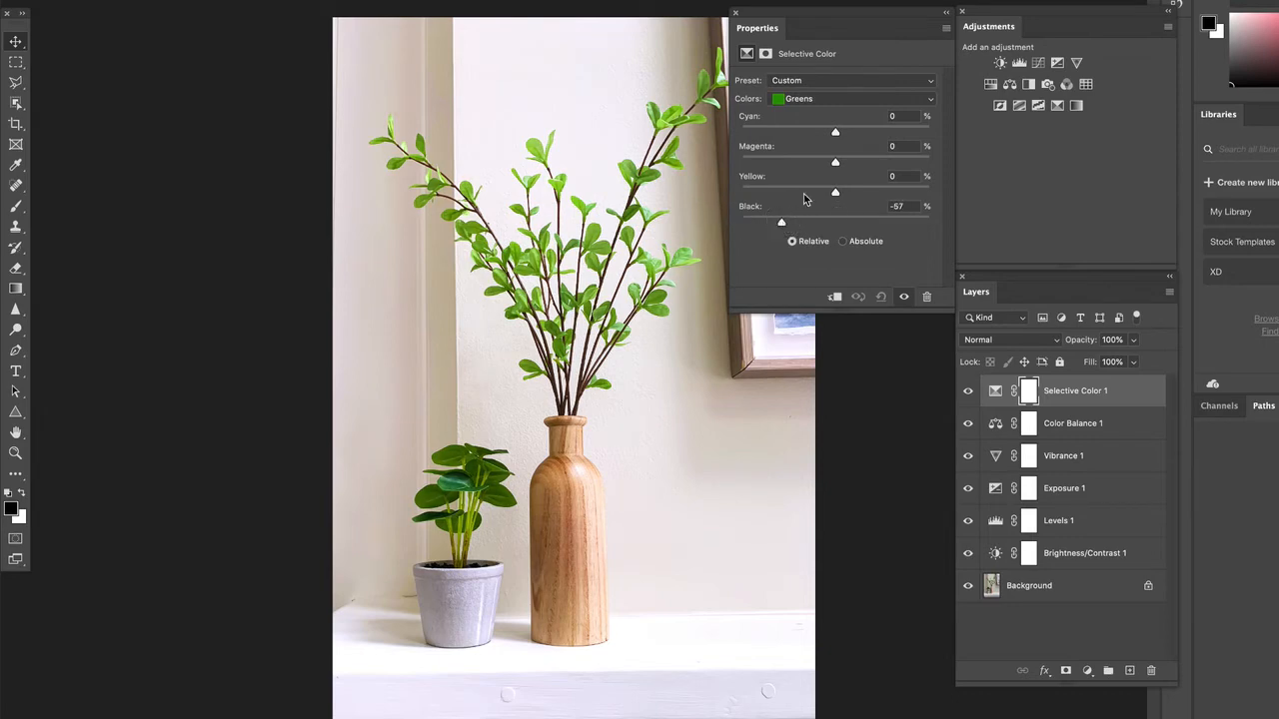
left_click_drag(836, 161, 836, 164)
Step: Increase the black amount of the Yellows slightly in the Selective Color adjustment
left_click(788, 103)
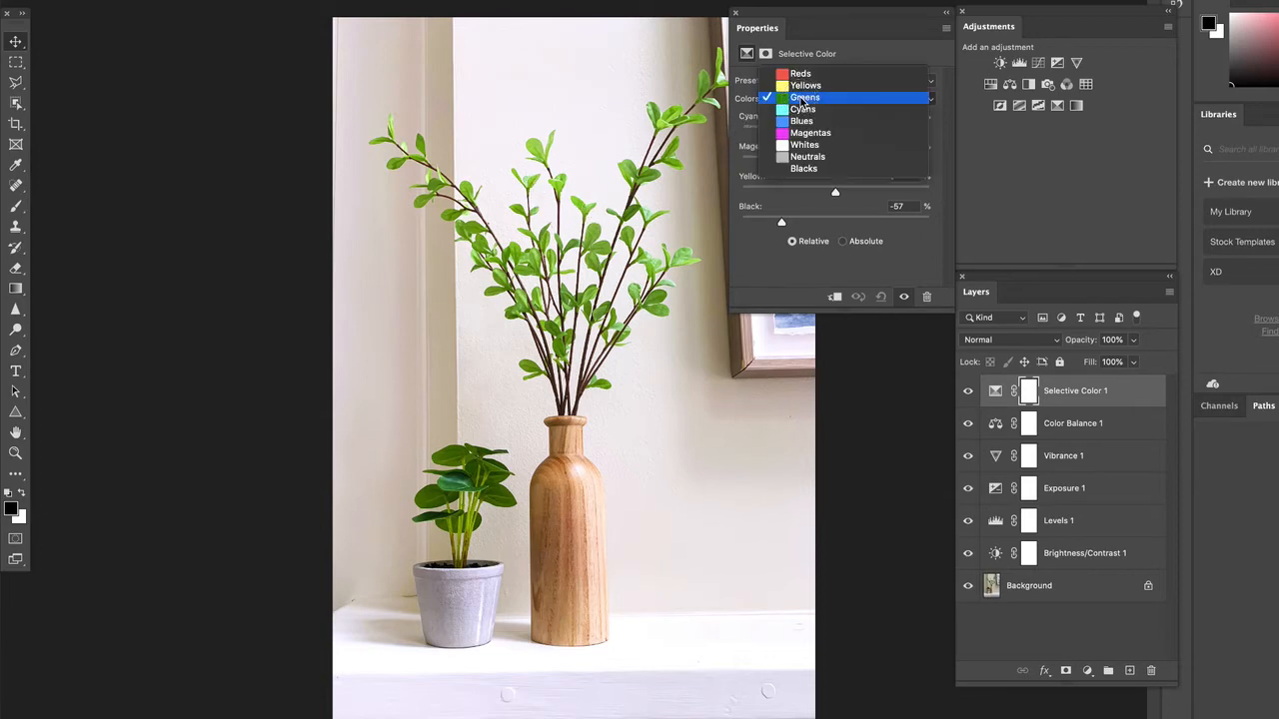
left_click(805, 87)
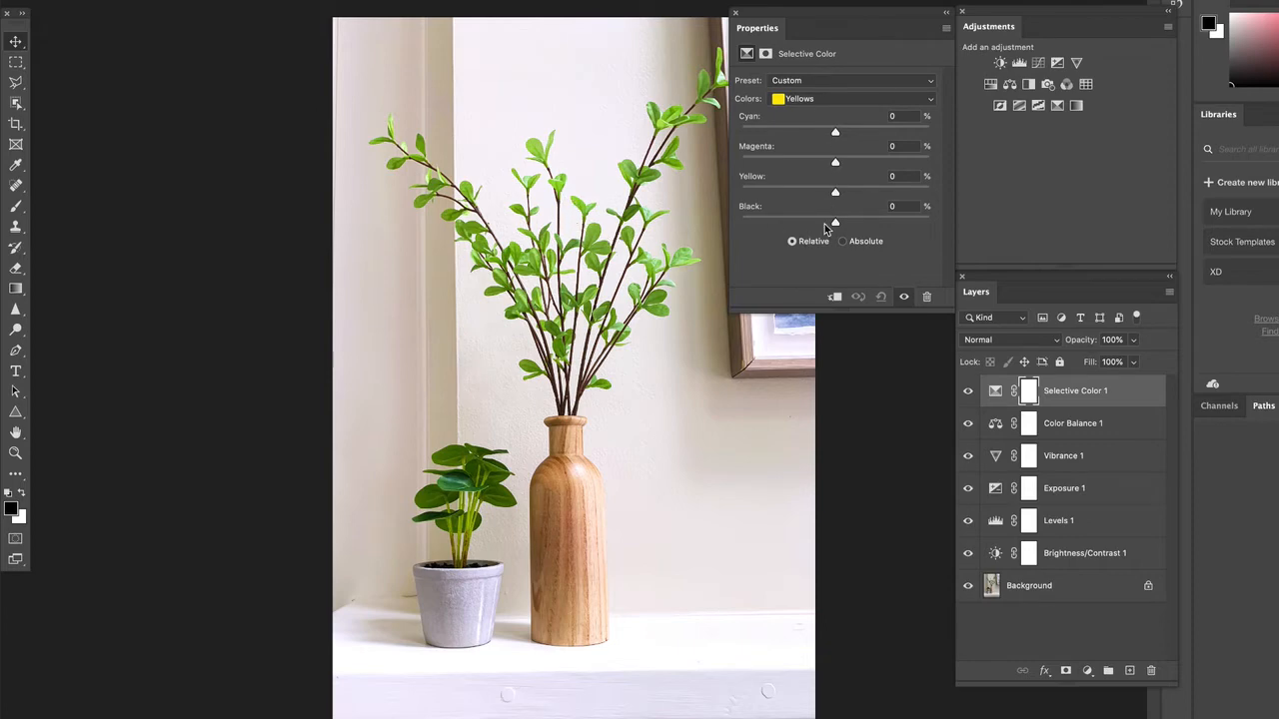
mouse_move(835, 225)
left_mouse_down()
mouse_move(919, 223)
mouse_move(748, 214)
mouse_move(936, 229)
mouse_move(814, 228)
mouse_move(836, 222)
left_mouse_up()
mouse_move(836, 224)
left_mouse_down()
mouse_move(862, 220)
mouse_move(759, 218)
mouse_move(844, 222)
left_mouse_up()
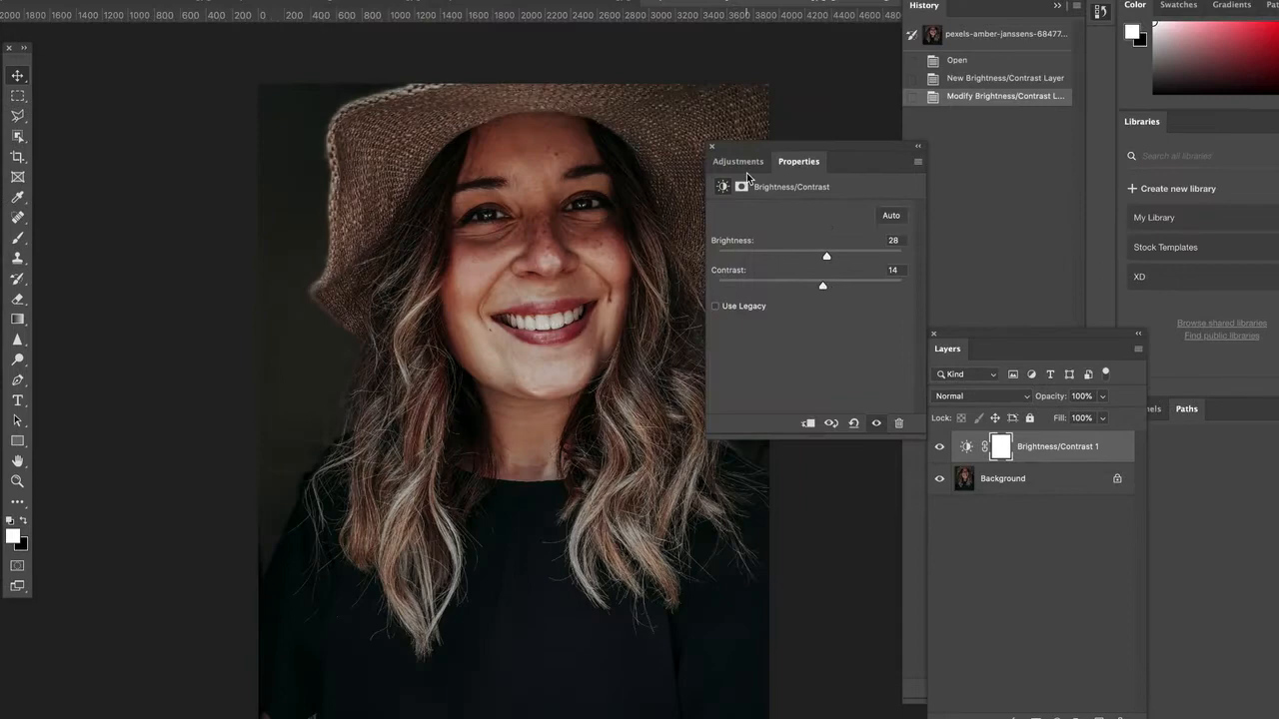
Step: In the portrait photo, raise the vibrance and narrow the Levels output range at both the black and white ends
left_click_drag(809, 229, 825, 230)
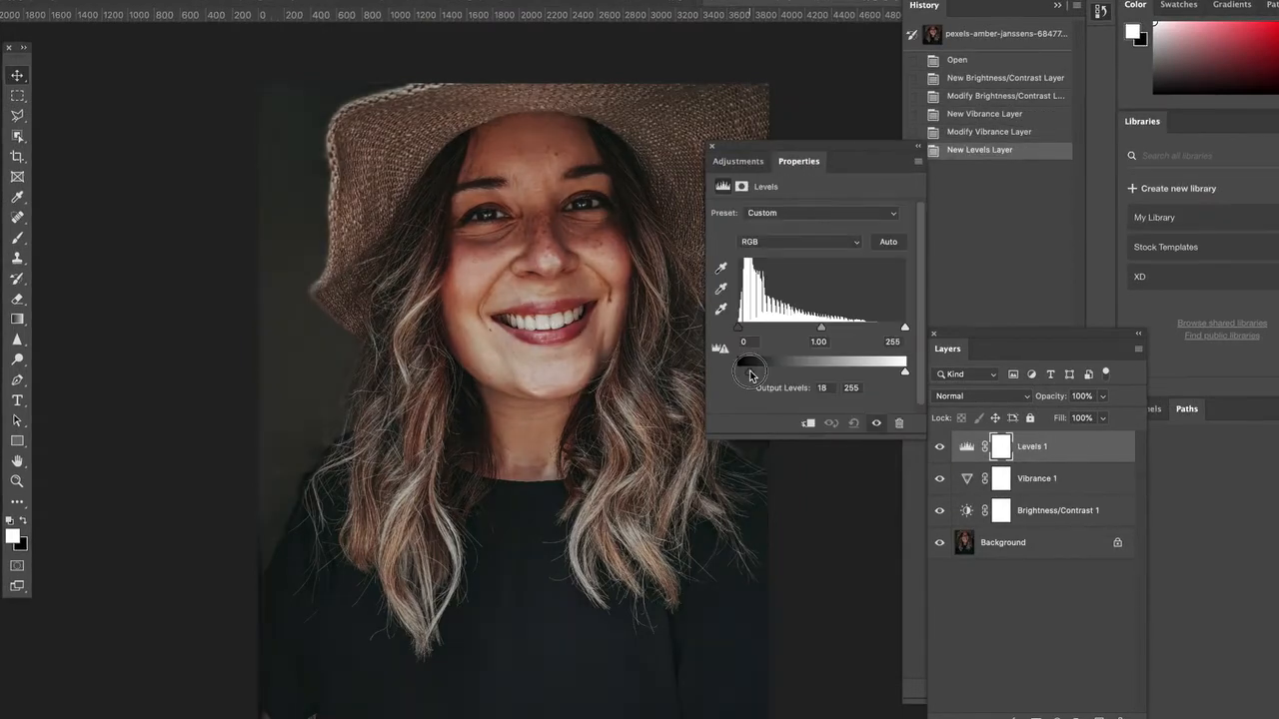
left_click_drag(738, 372, 741, 372)
left_click_drag(905, 371, 887, 374)
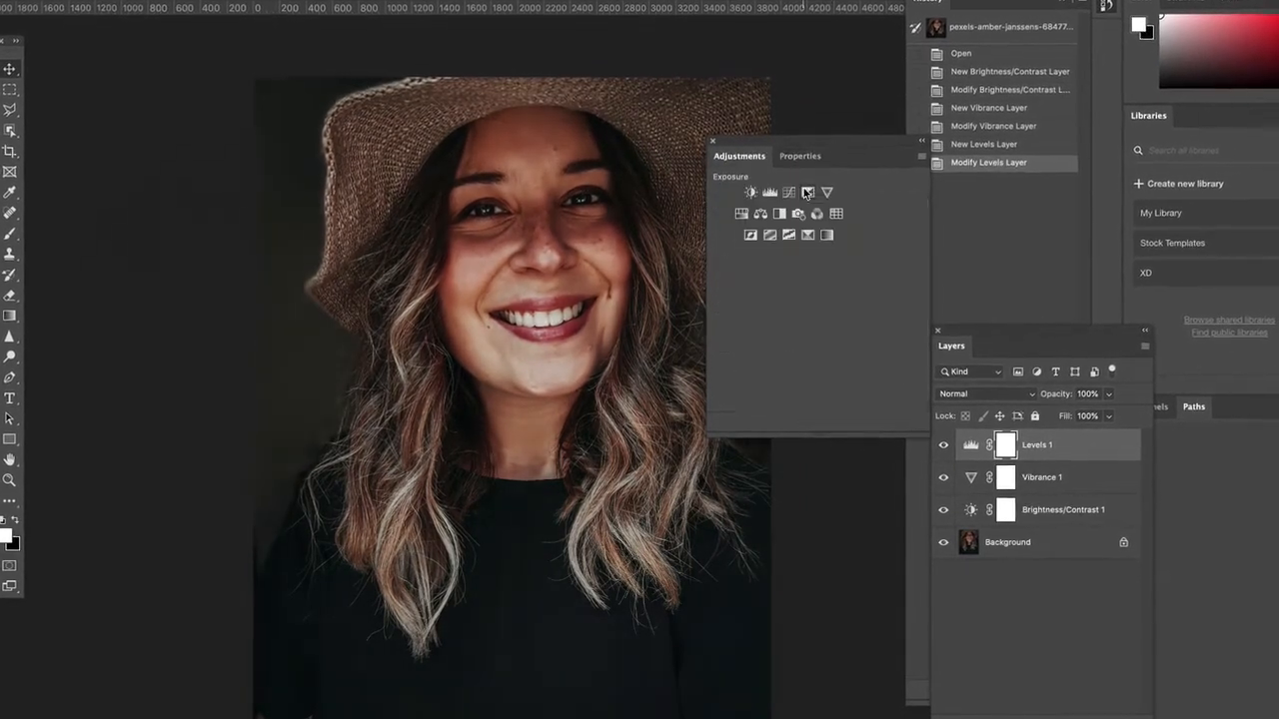
Step: Add an Exposure and a Hue/Saturation adjustment layer to the portrait
left_click(807, 192)
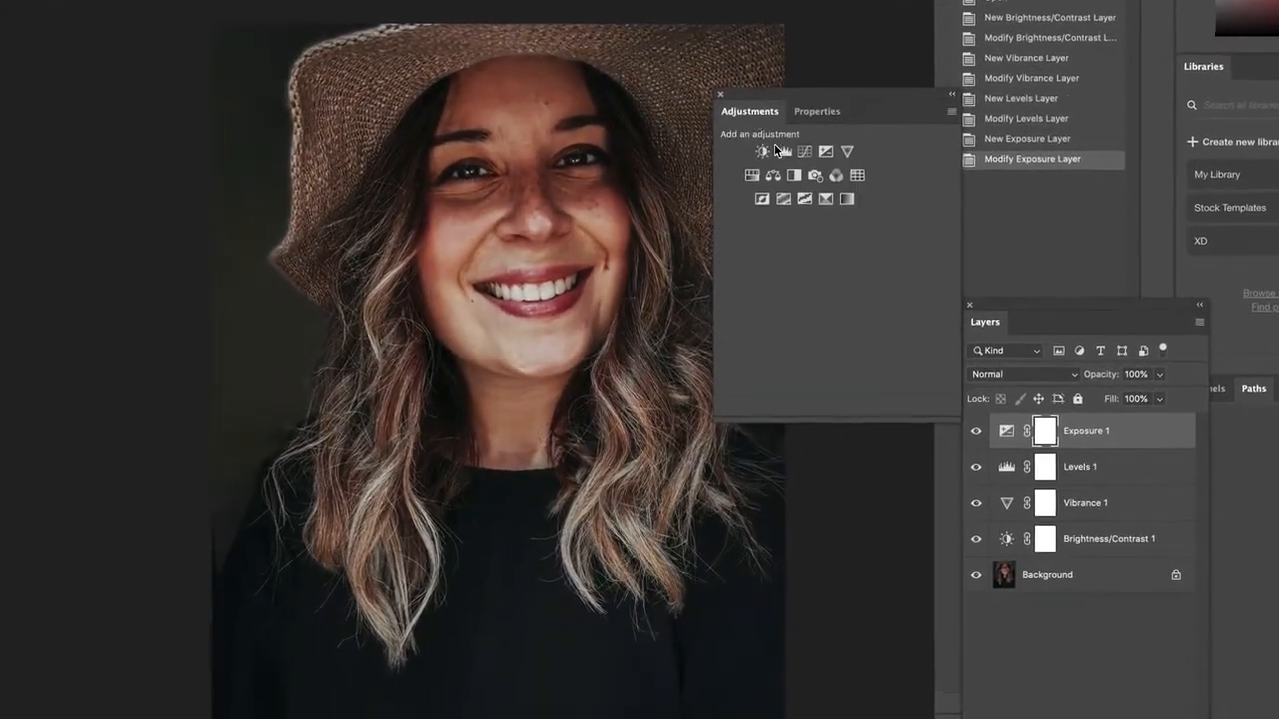
left_click(751, 155)
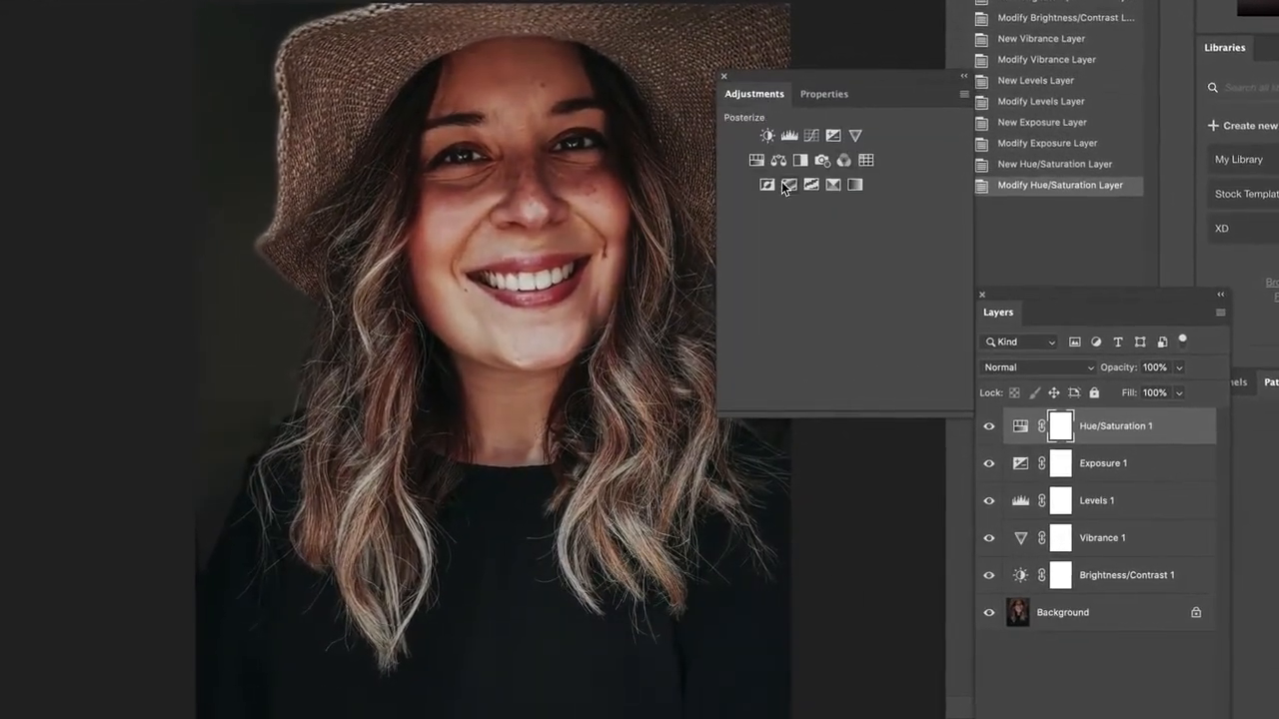
Step: Add a Selective Color layer to the portrait, set the Blacks to magenta +3, yellow -3 and black -1, and fine-tune other color ranges
left_click(832, 184)
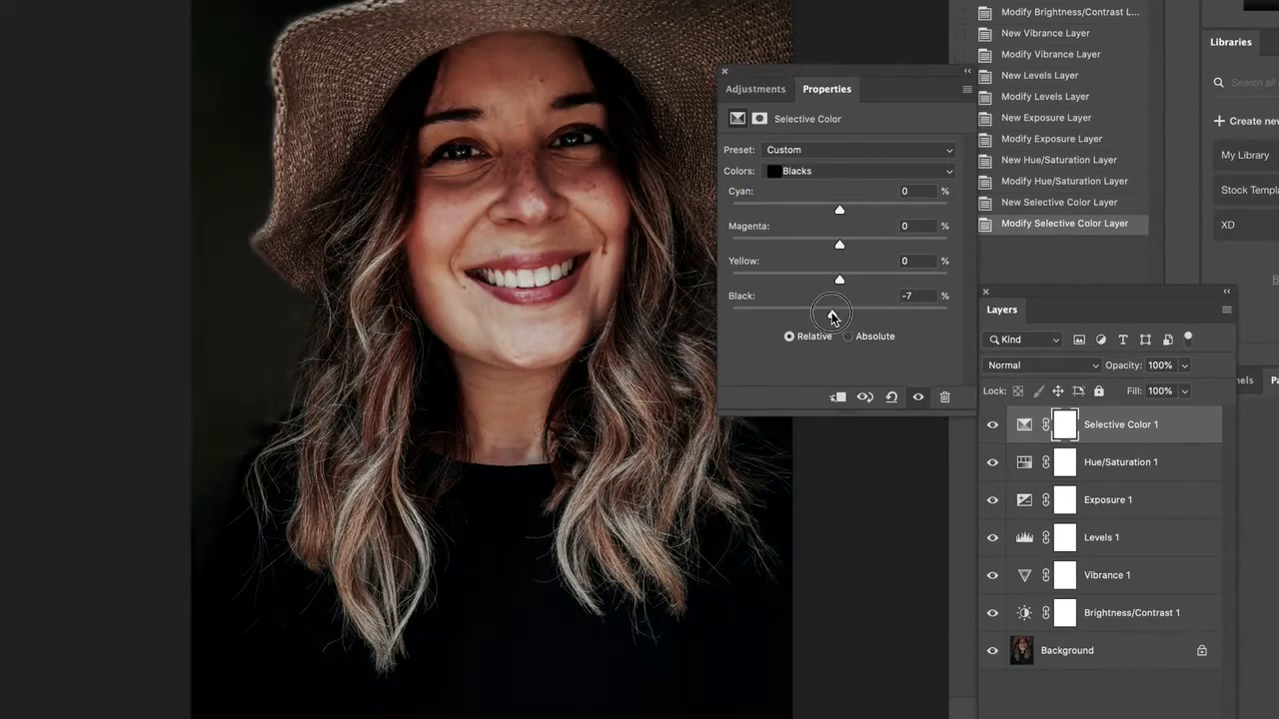
left_click_drag(839, 278, 844, 244)
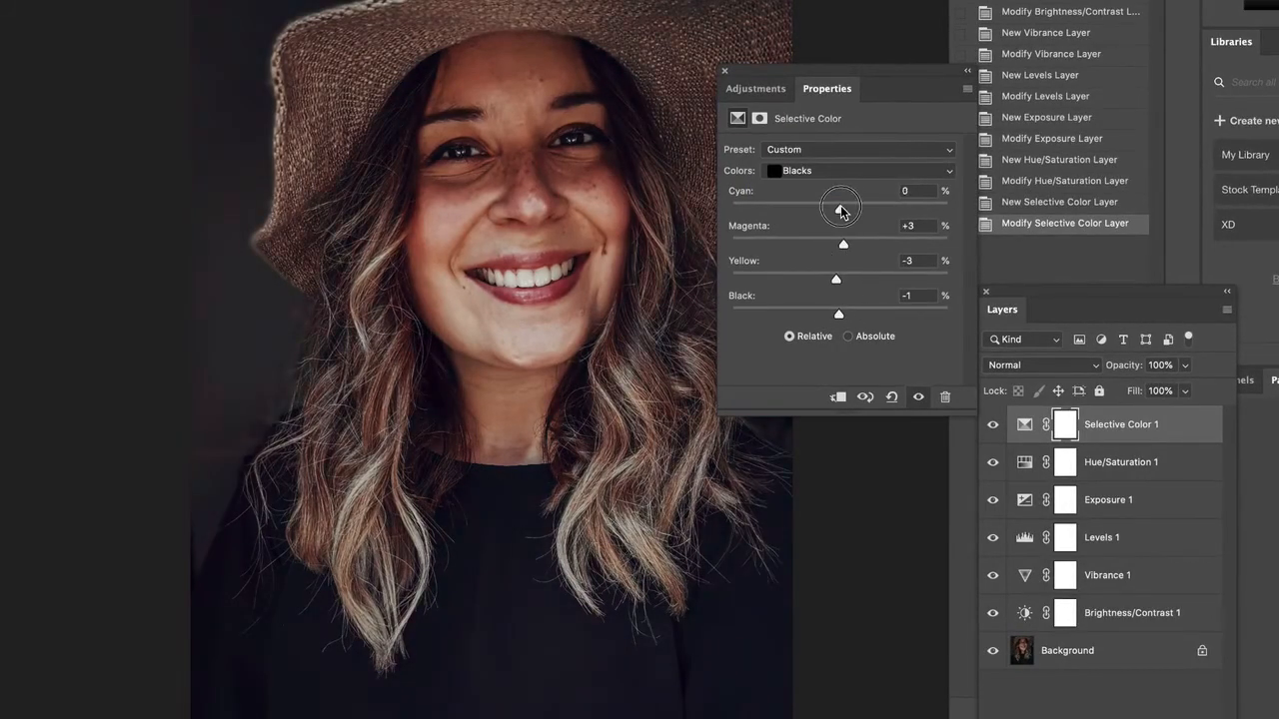
left_click(841, 171)
left_click(841, 143)
mouse_move(839, 314)
left_mouse_down()
mouse_move(853, 314)
mouse_move(838, 314)
left_mouse_up()
left_click(833, 171)
left_click(829, 103)
left_click_drag(839, 209, 851, 248)
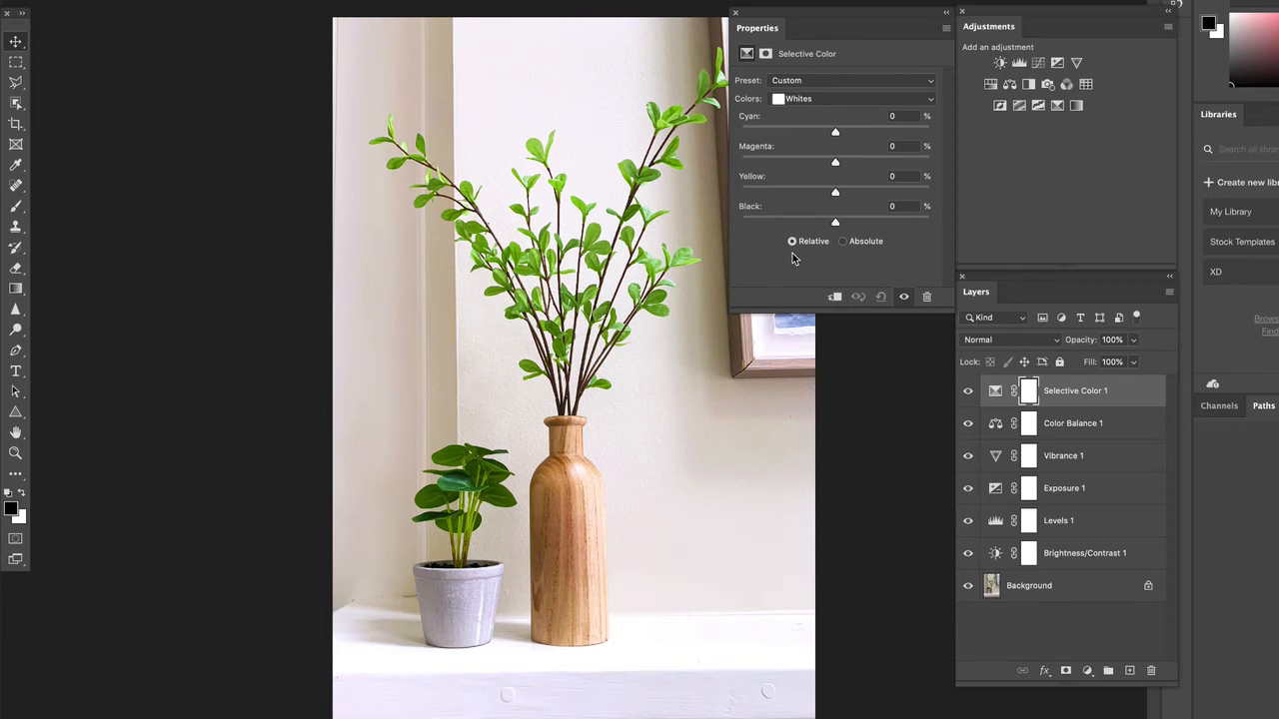
Step: Unlock the plant photo's Background layer as a regular layer with the default settings and convert it to a smart object
left_click(1057, 592)
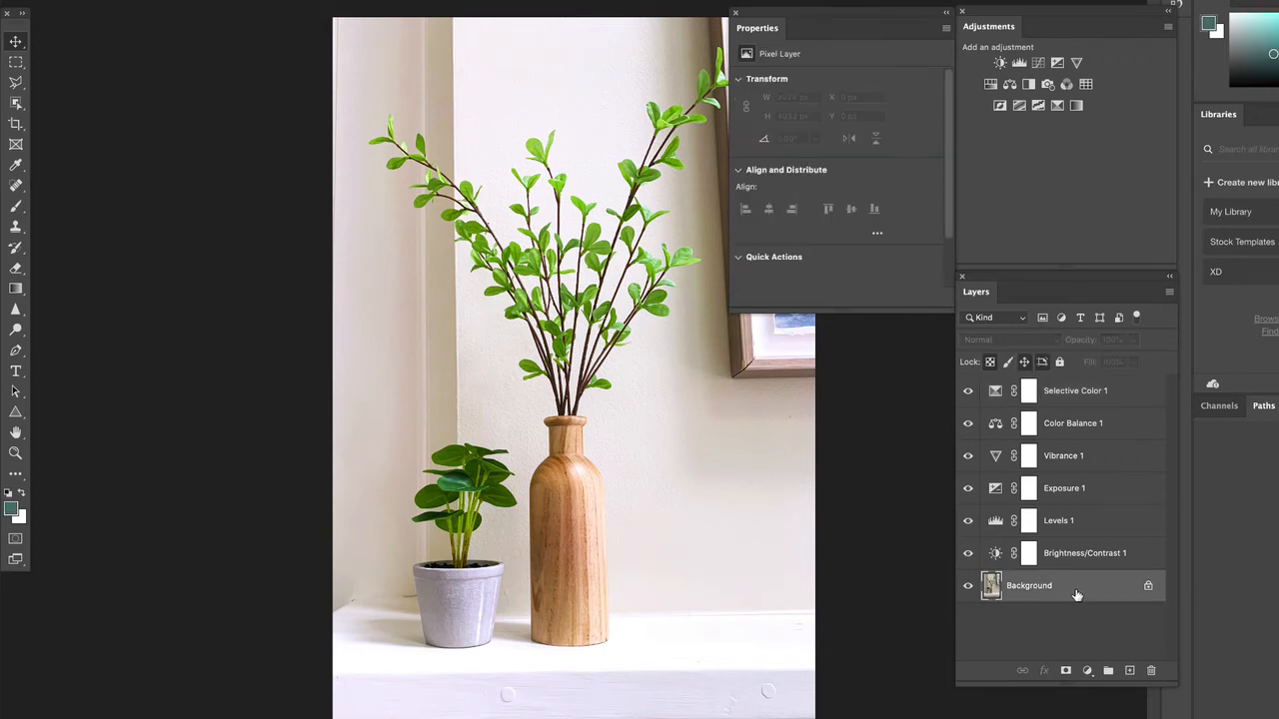
double_click(1080, 593)
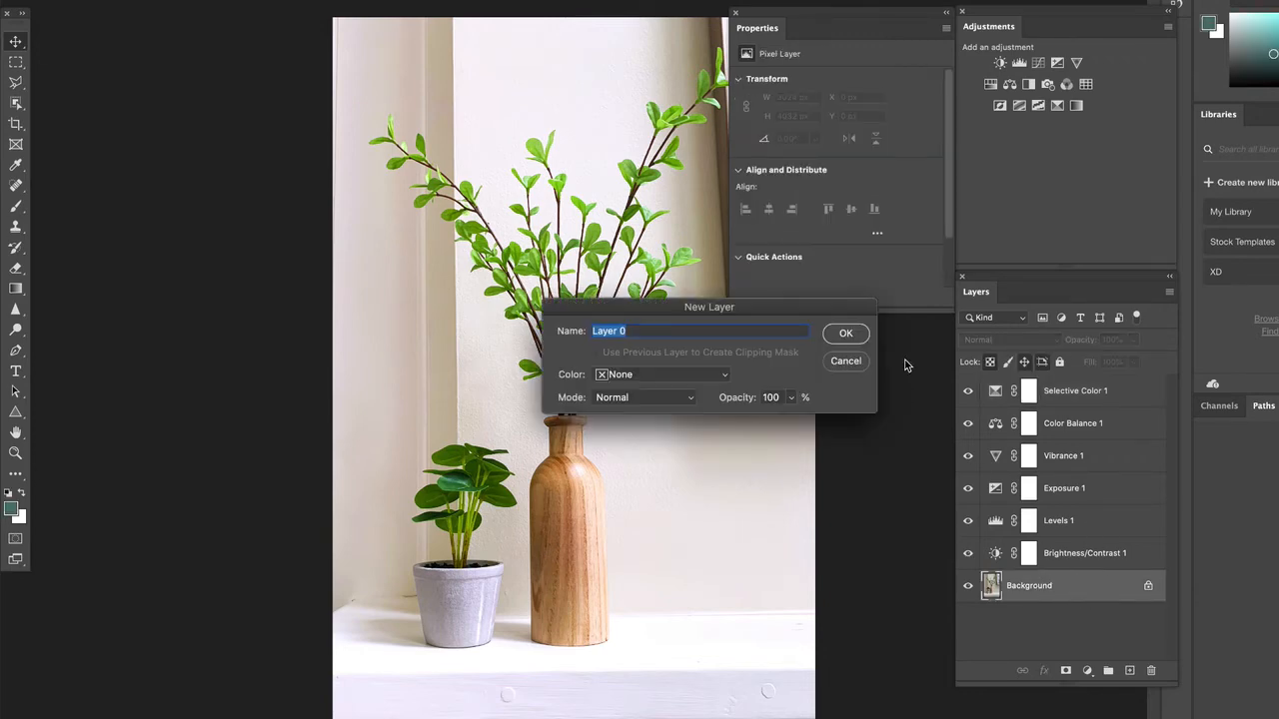
left_click(845, 330)
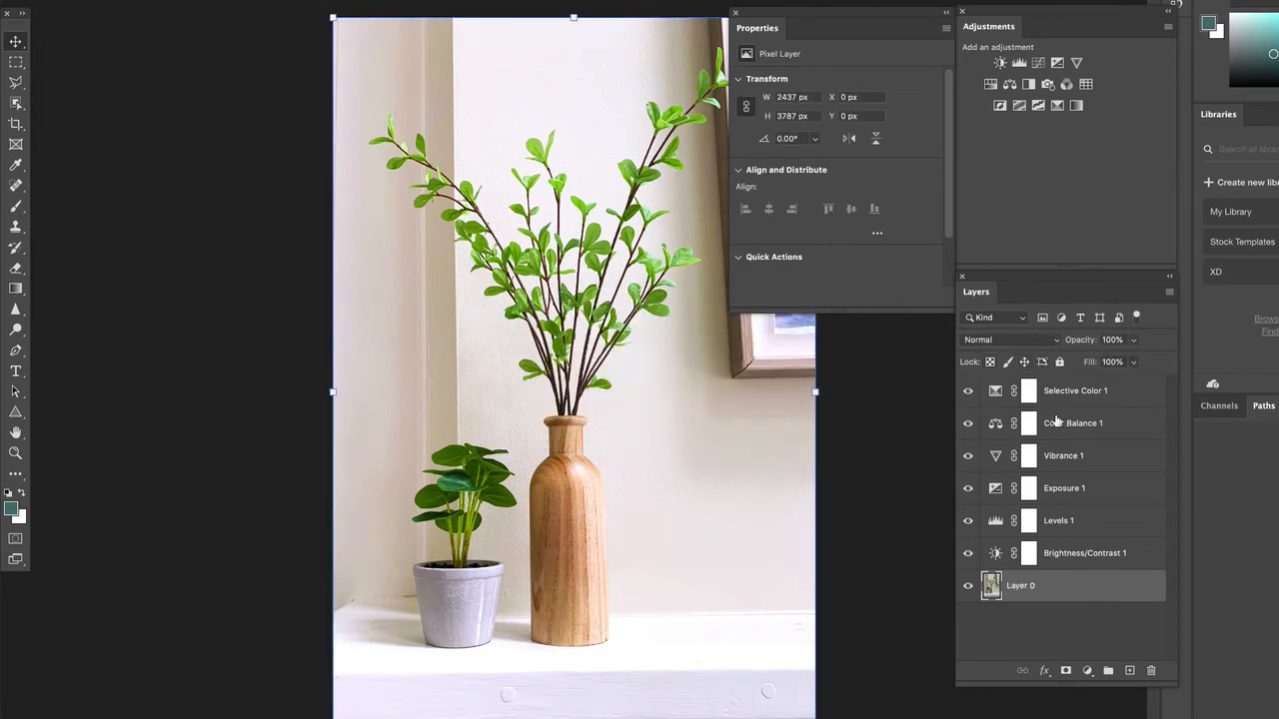
right_click(1072, 594)
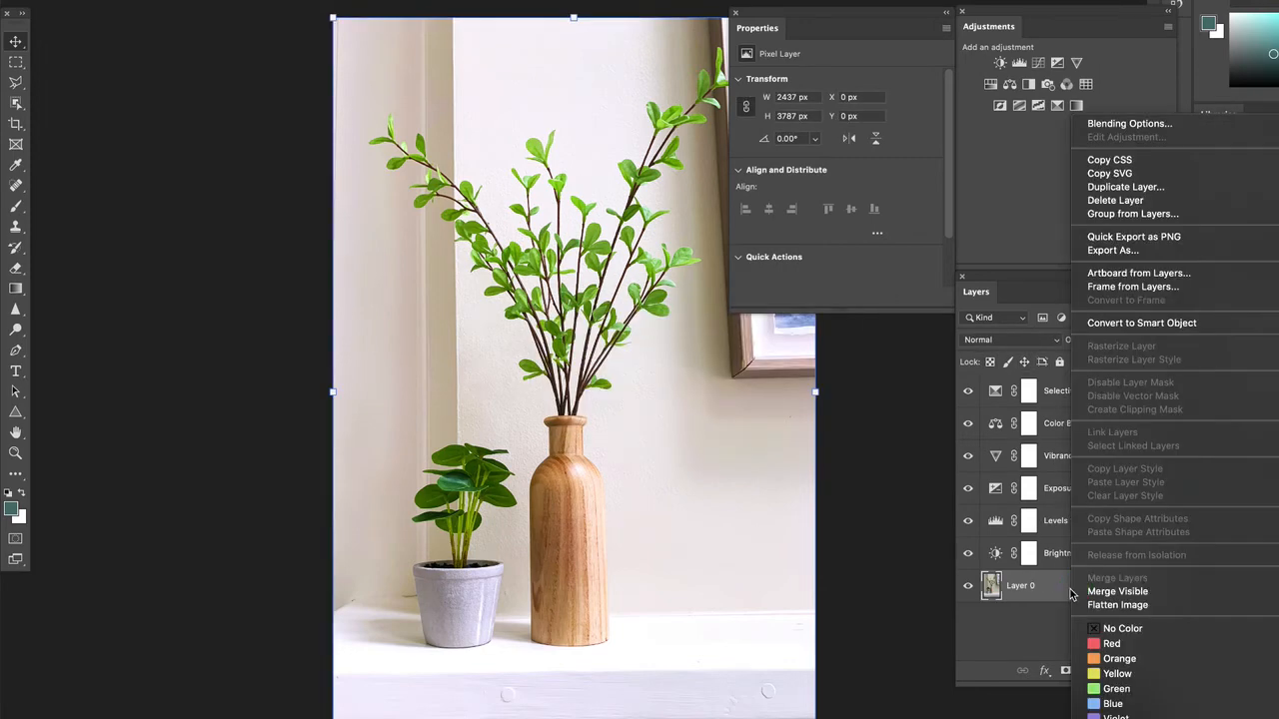
left_click(1111, 321)
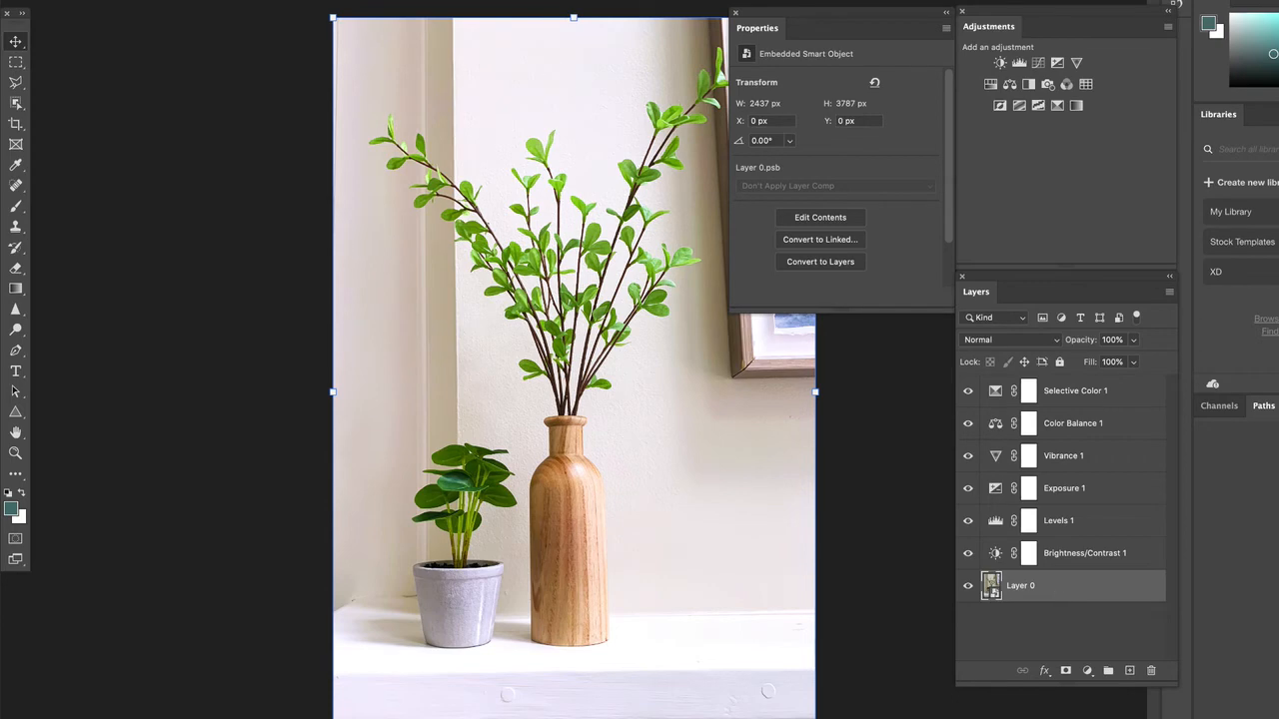
Step: Apply the basic Sharpen filter to the plant photo's smart object as a smart filter
left_click(342, 8)
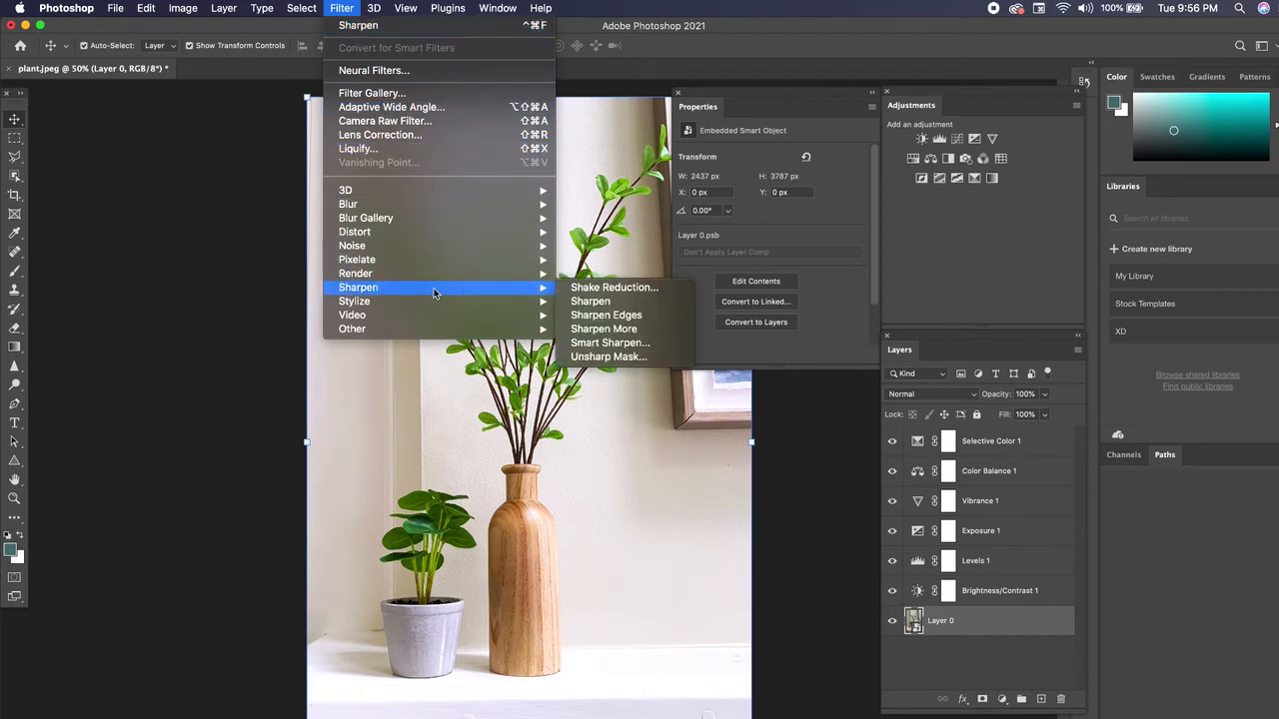
mouse_move(552, 302)
mouse_move(470, 286)
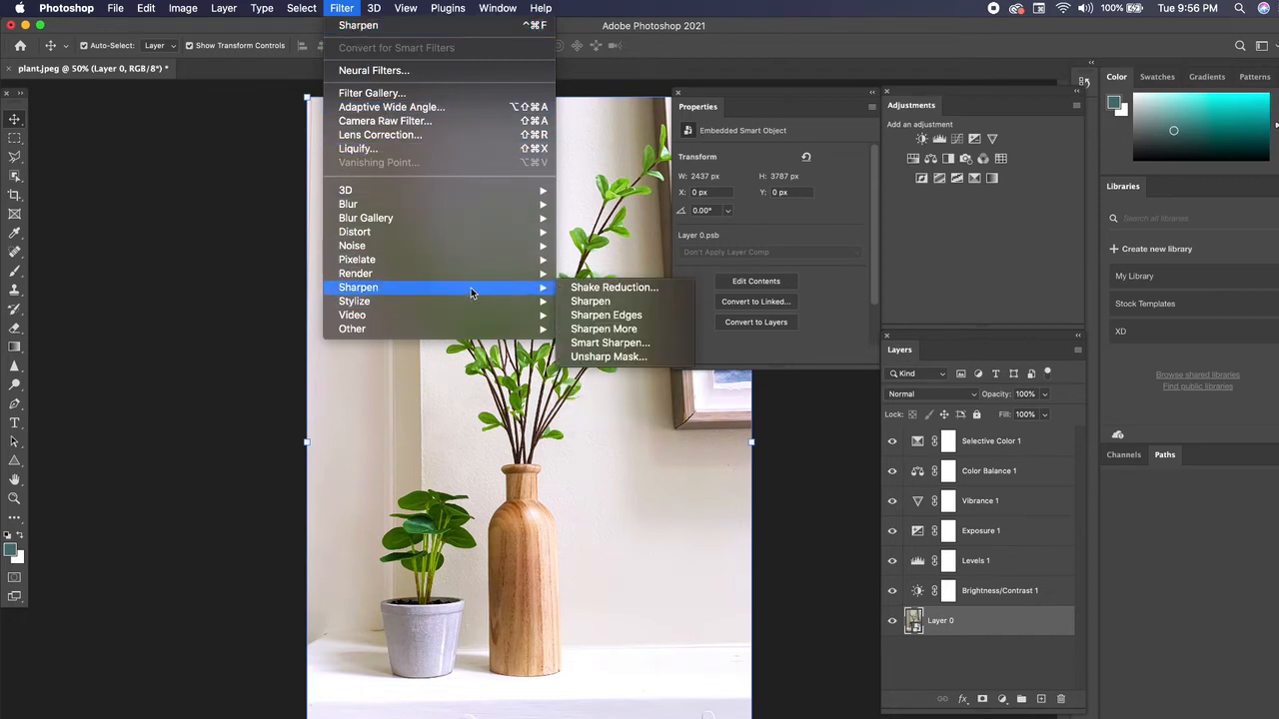
left_click(596, 303)
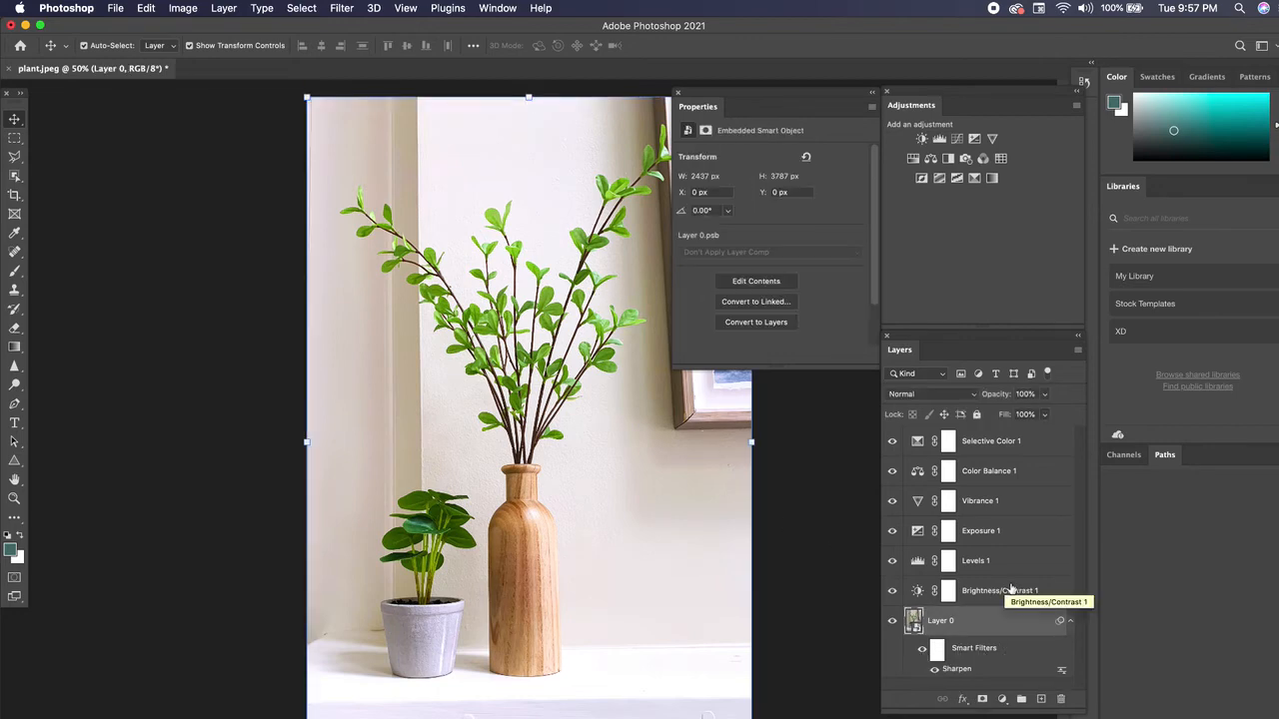
Step: Group all the adjustment layers from Selective Color 1 down to Brightness/Contrast 1
left_click(853, 531)
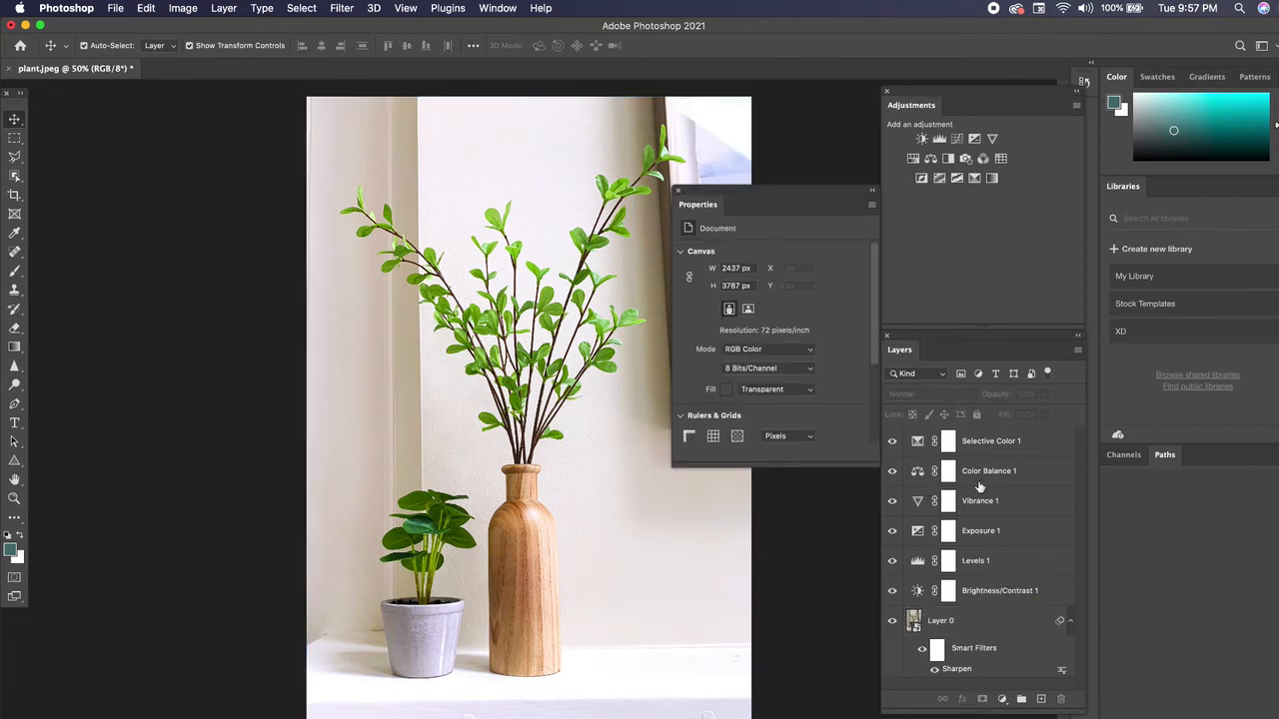
left_click(977, 449)
left_click(968, 590, "shift")
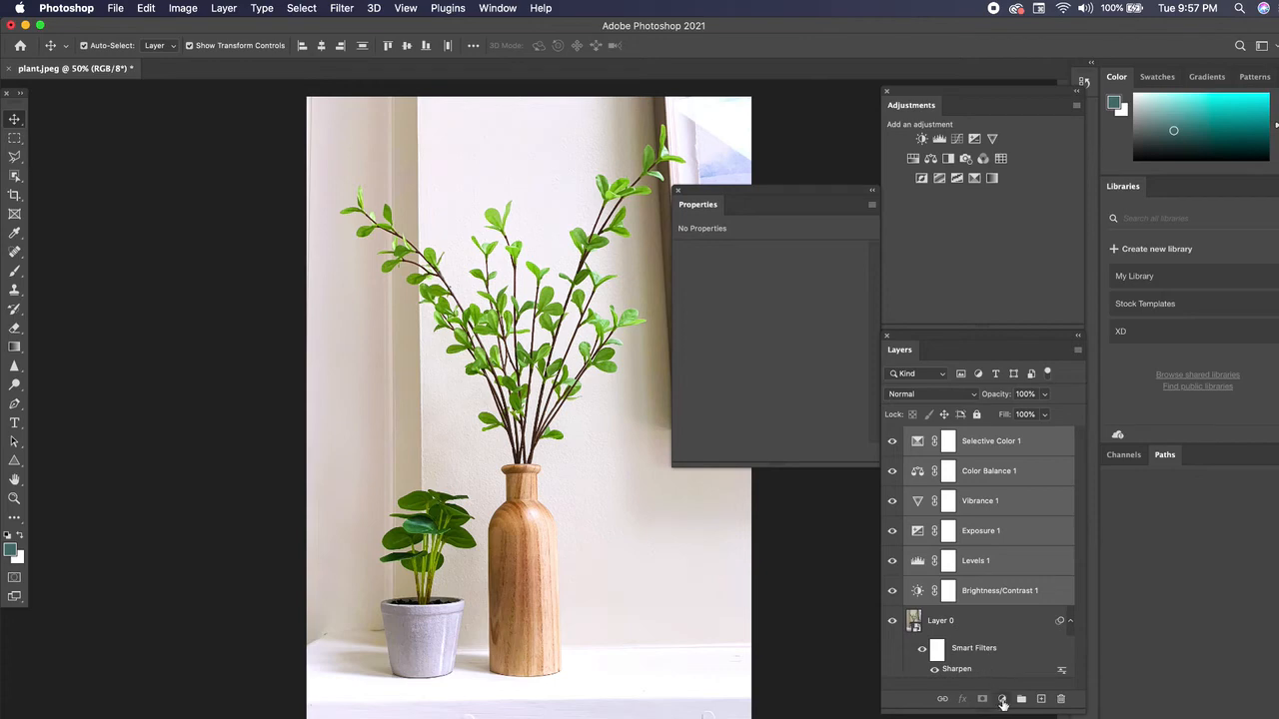
left_click(1021, 701)
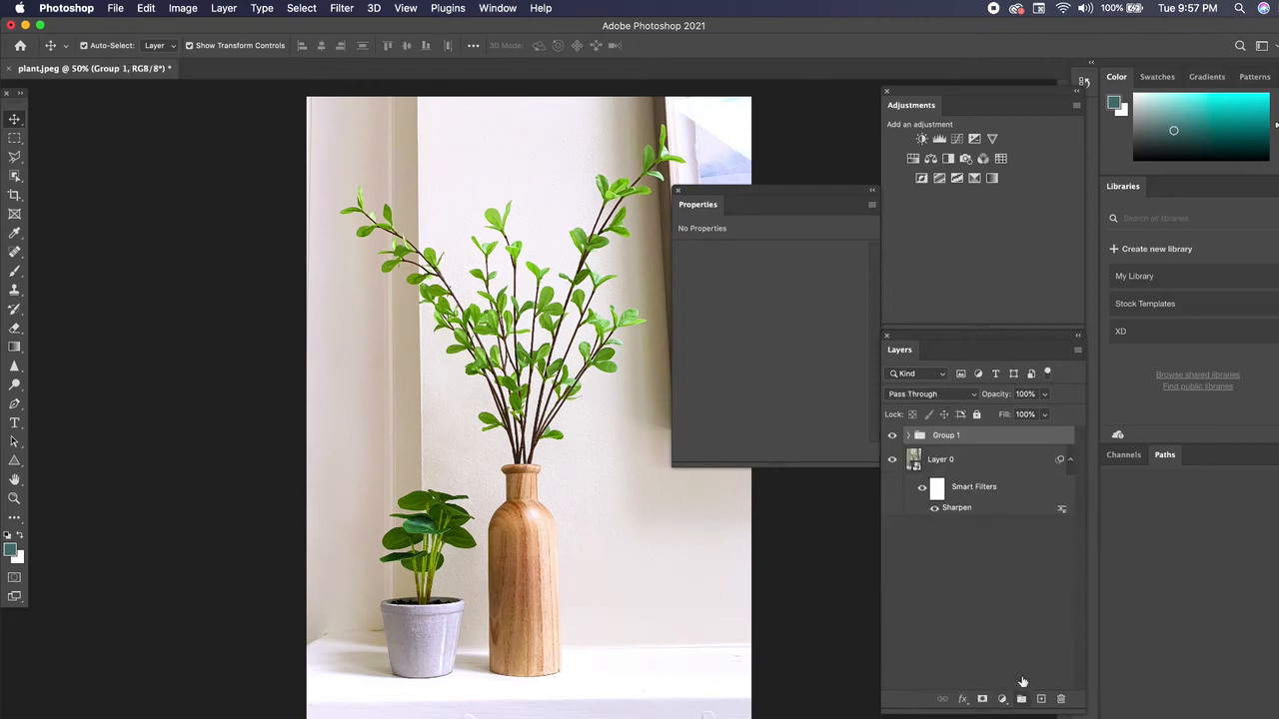
Step: Toggle the adjustment group's visibility several times to compare the plant photo before and after the edits
left_click(893, 441)
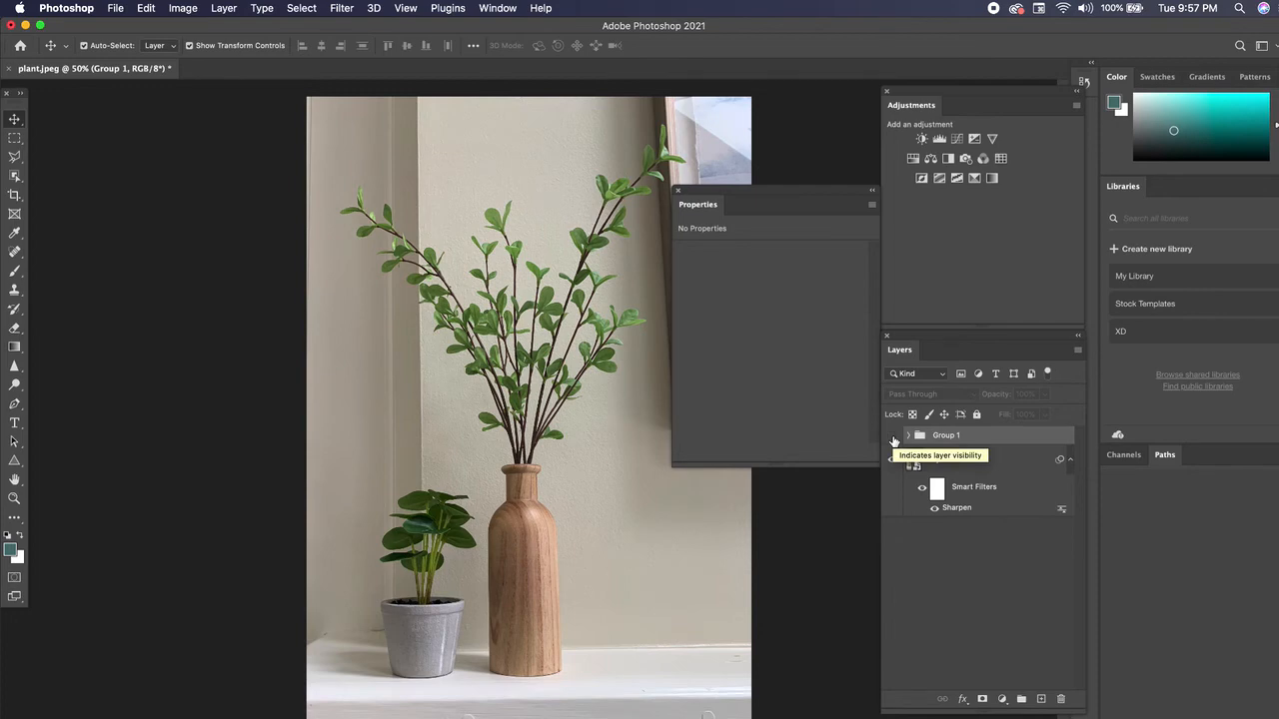
left_click(894, 441)
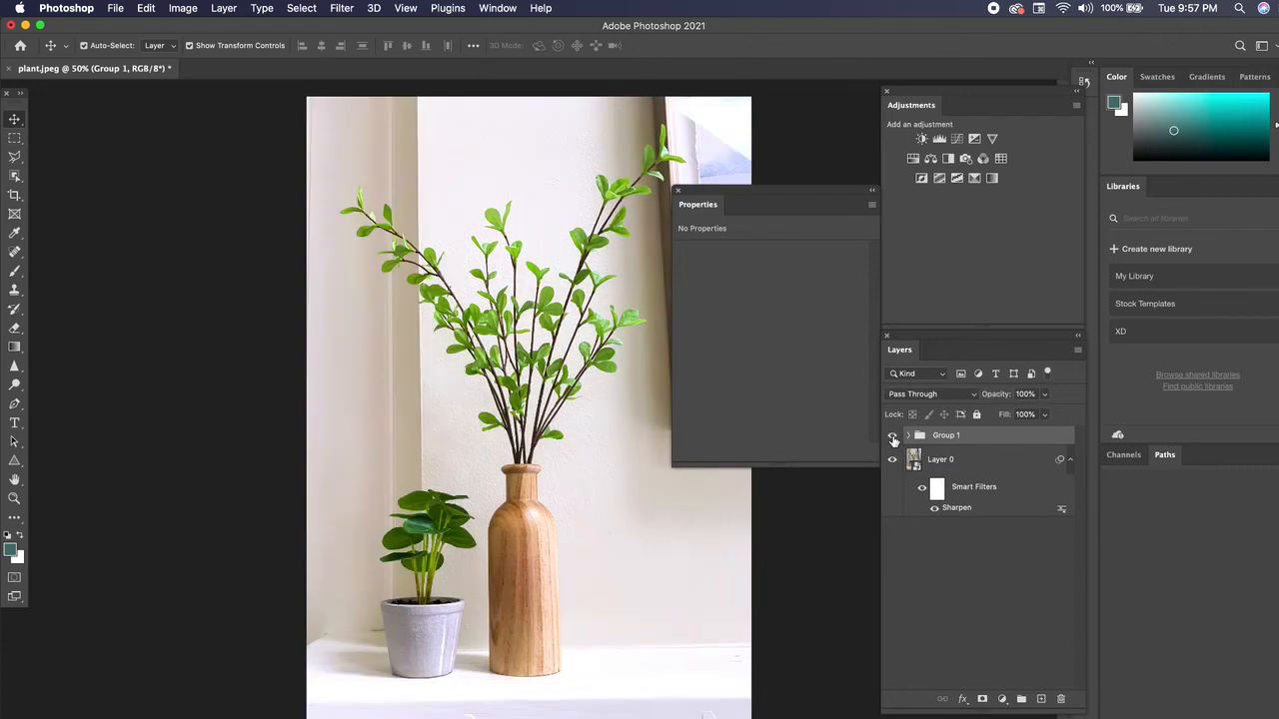
left_click(894, 441)
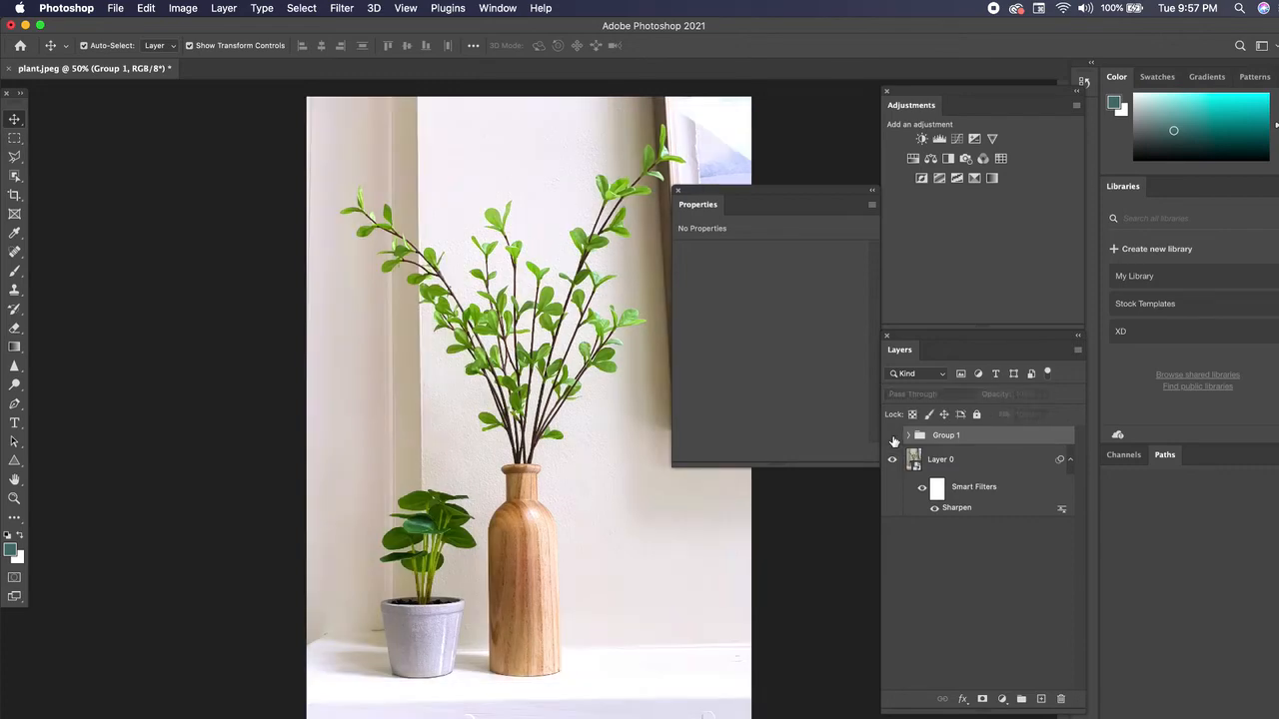
left_click(892, 437)
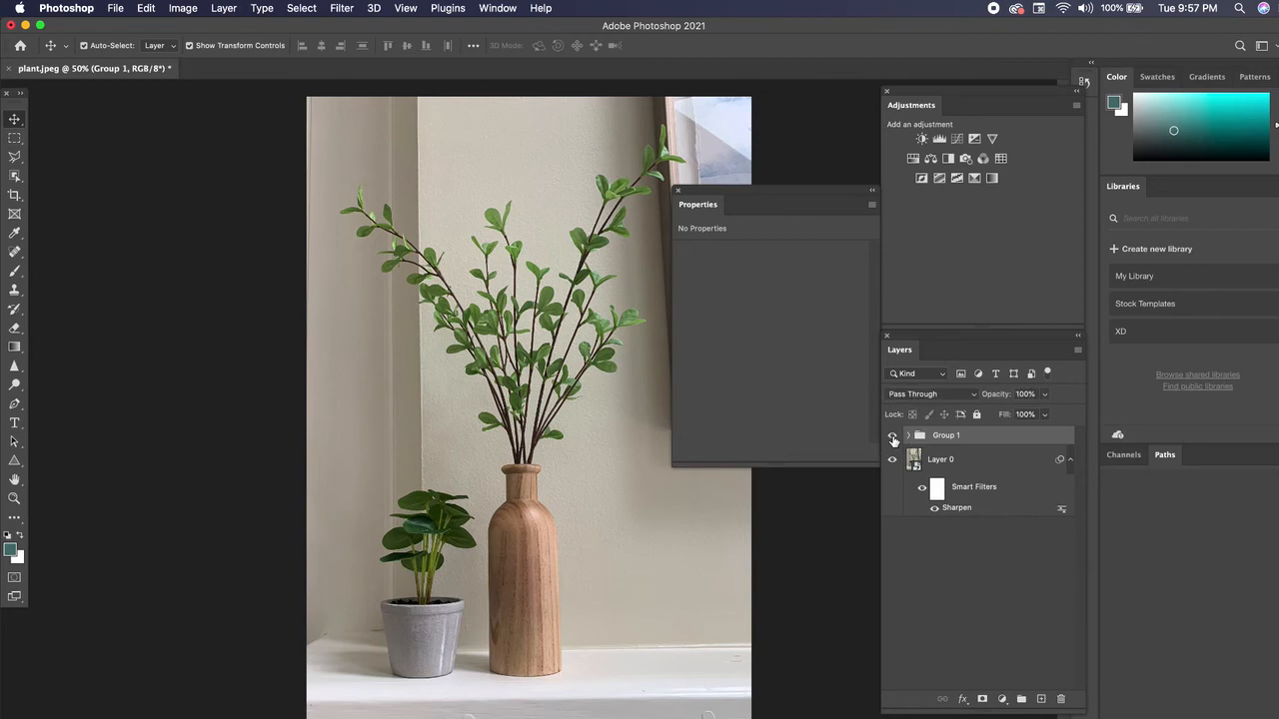
left_click(892, 438)
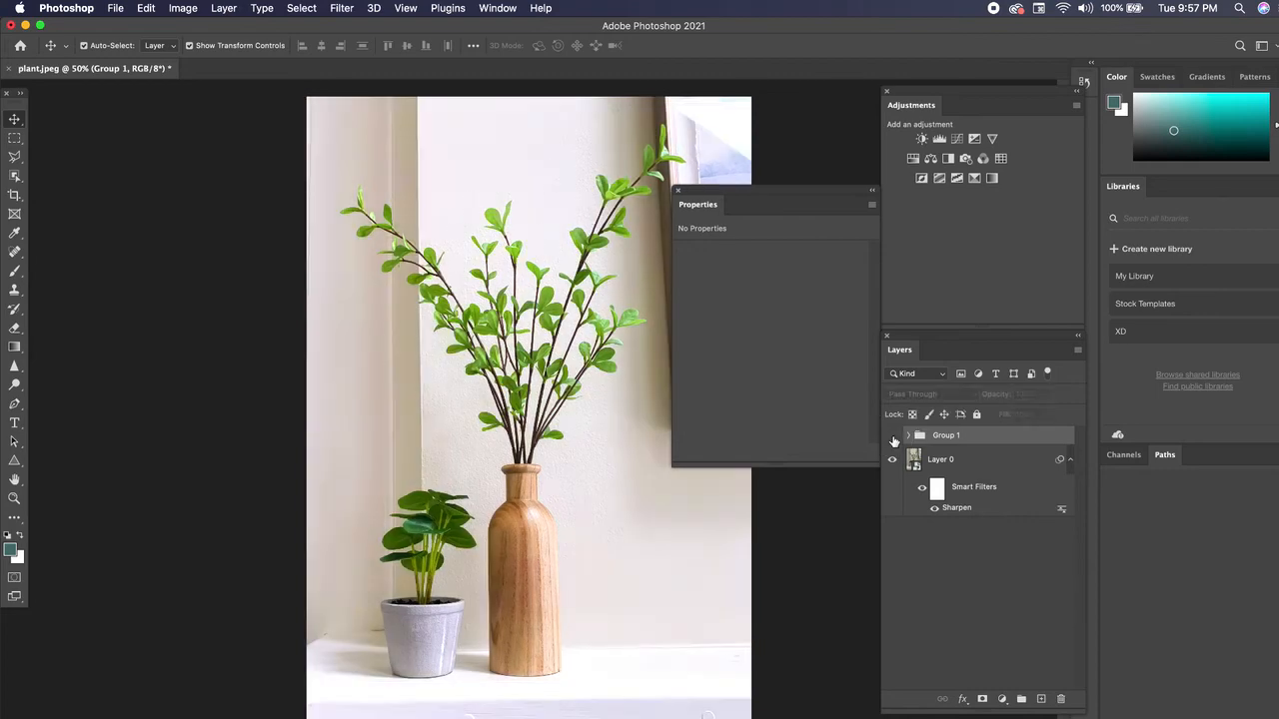
left_click(892, 439)
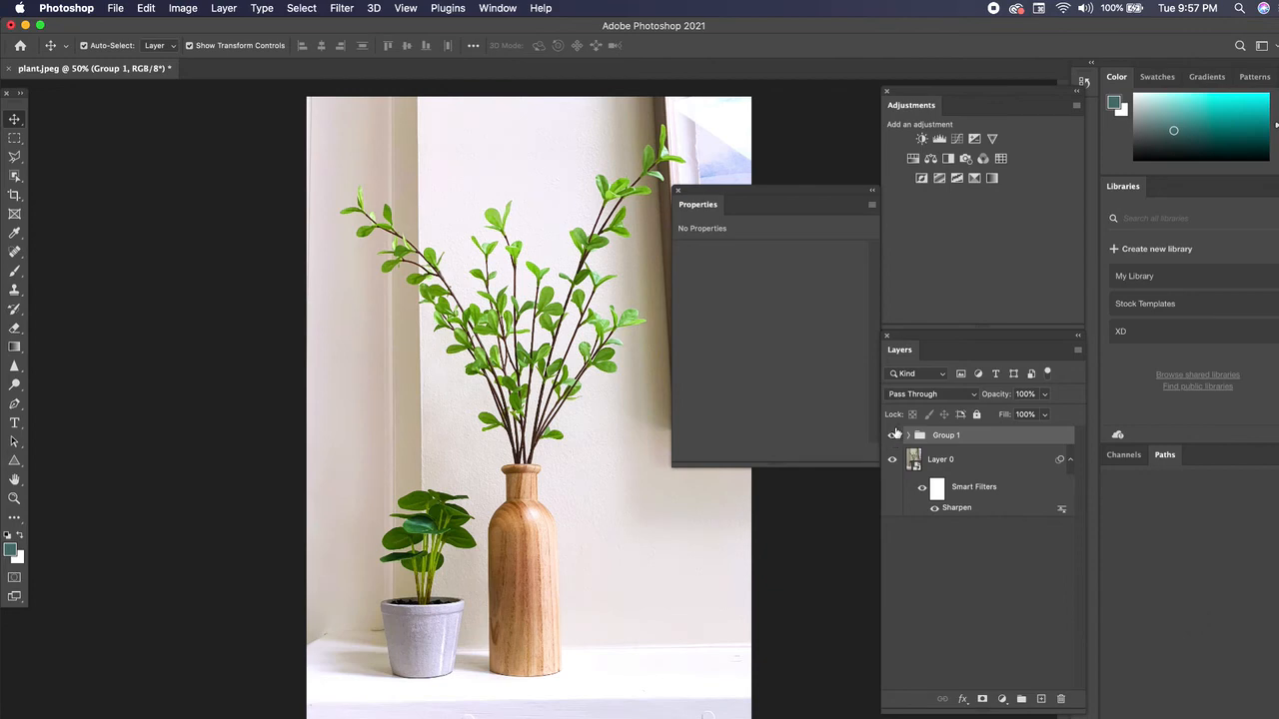
Step: Set the brightness of the group's Brightness/Contrast layer to 24, then collapse the group and compare the photo with it hidden and shown
left_click(907, 437)
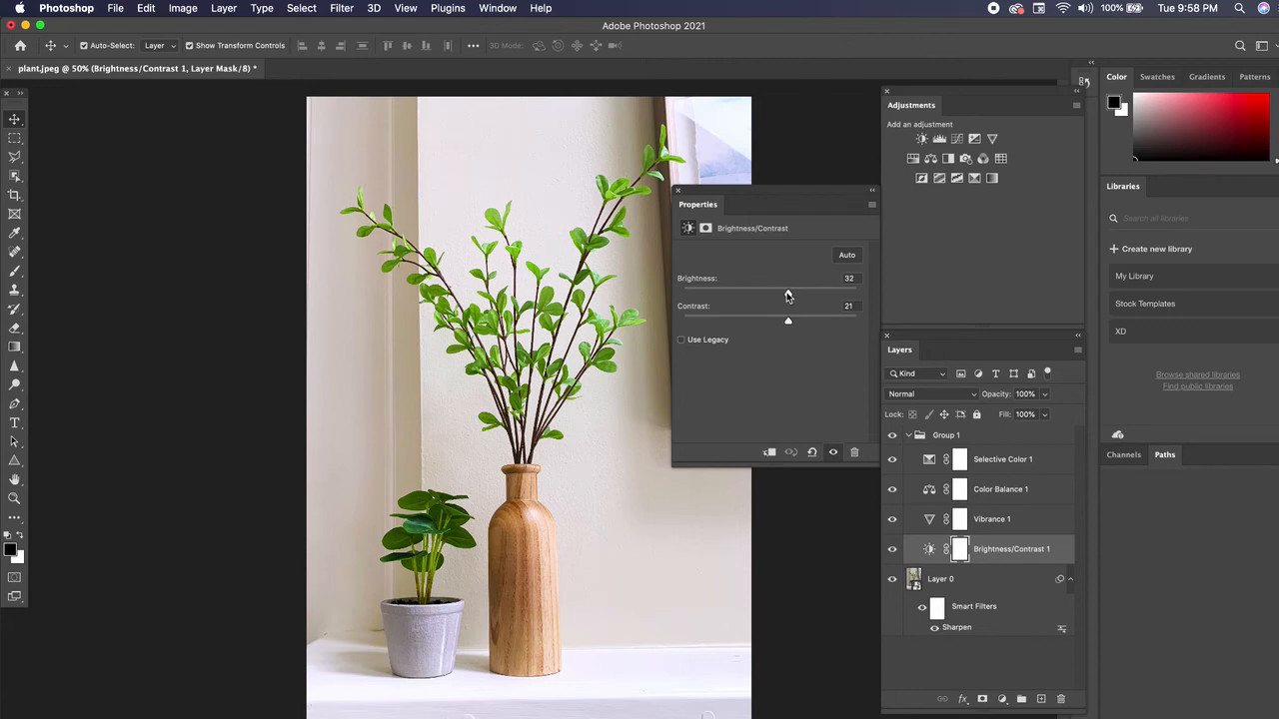
left_click_drag(788, 296, 784, 301)
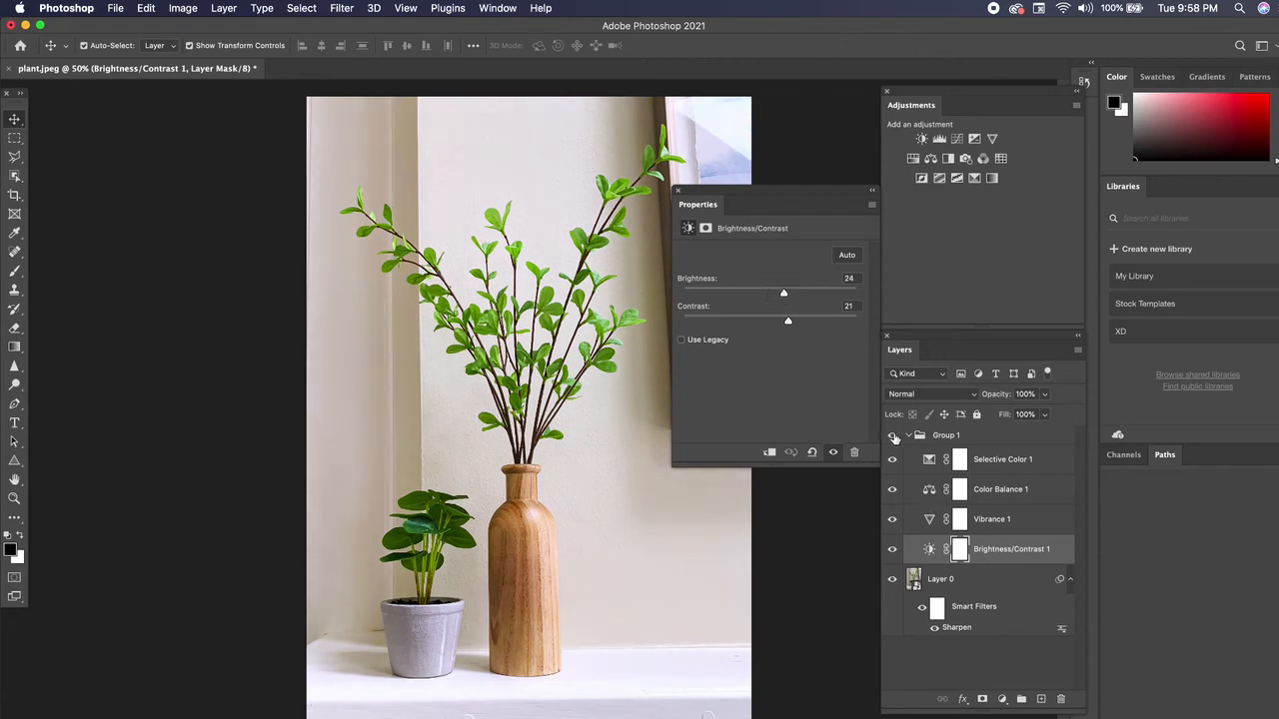
left_click(908, 435)
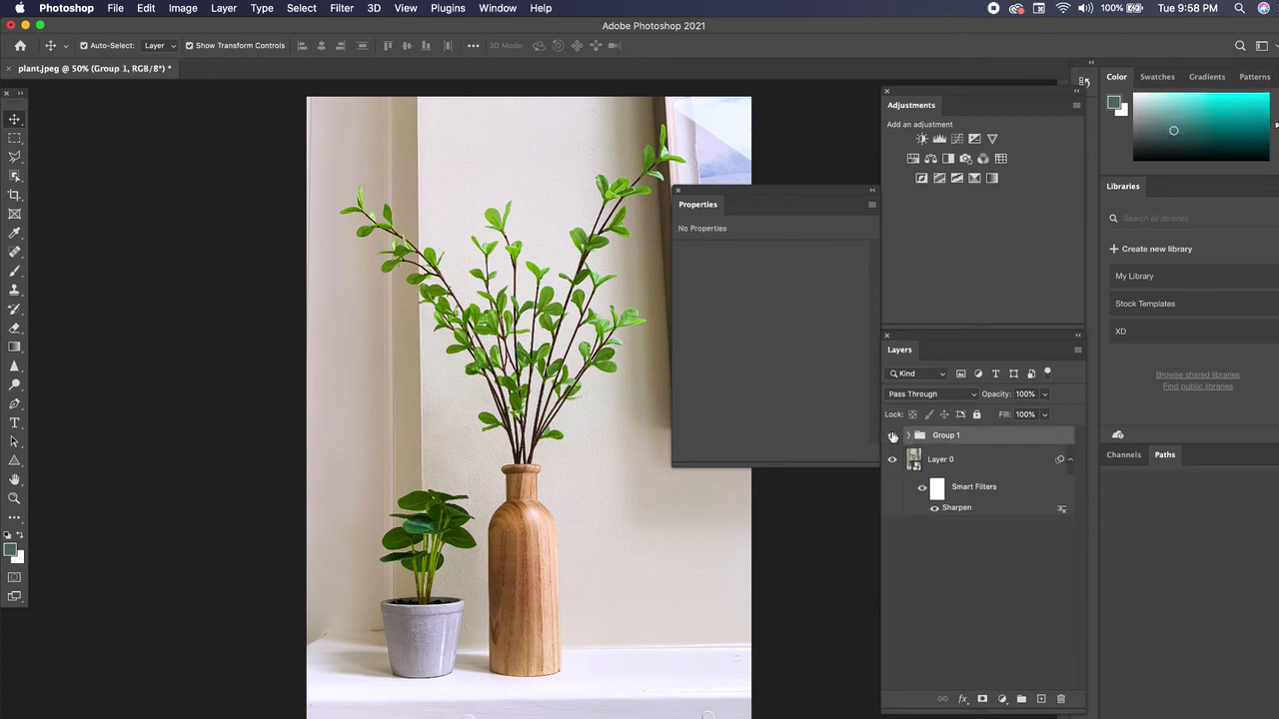
left_click(892, 436)
left_click(892, 437)
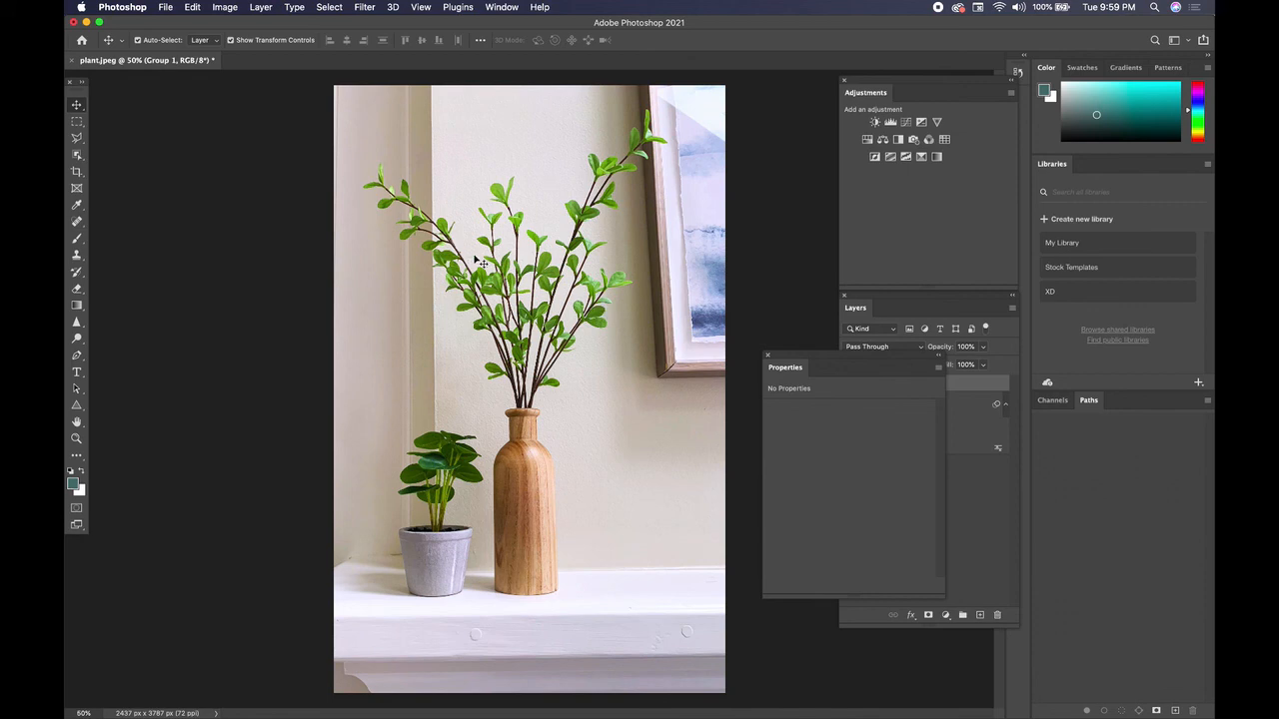
Step: Crop the plant photo at full width, trimming the lower part of the shelf and a thin strip above the branches
left_click(78, 173)
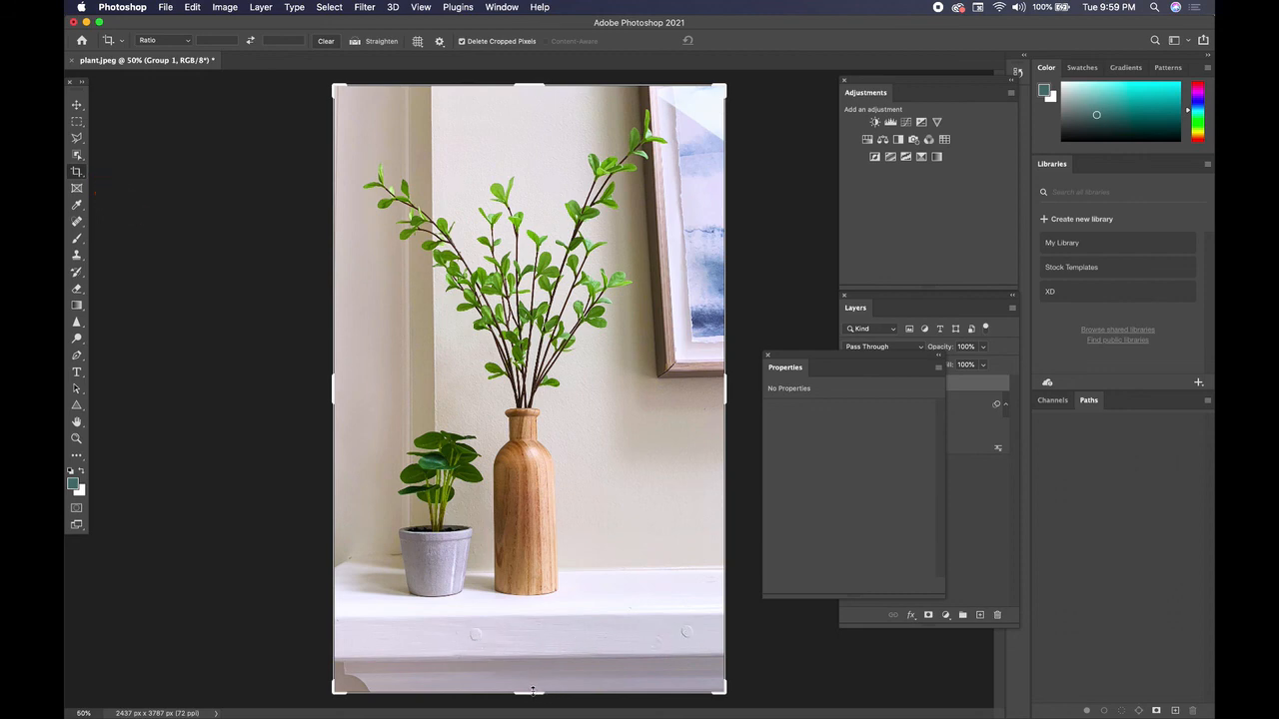
left_click_drag(533, 689, 537, 659)
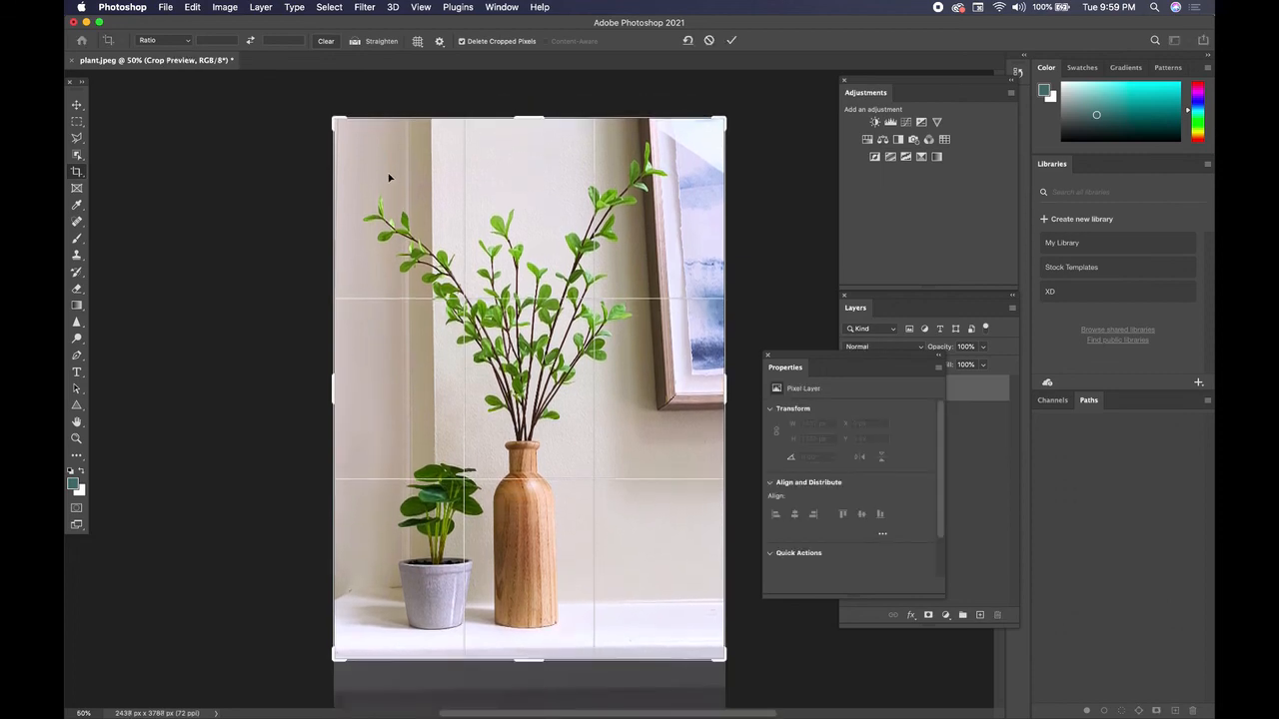
left_click_drag(531, 118, 532, 128)
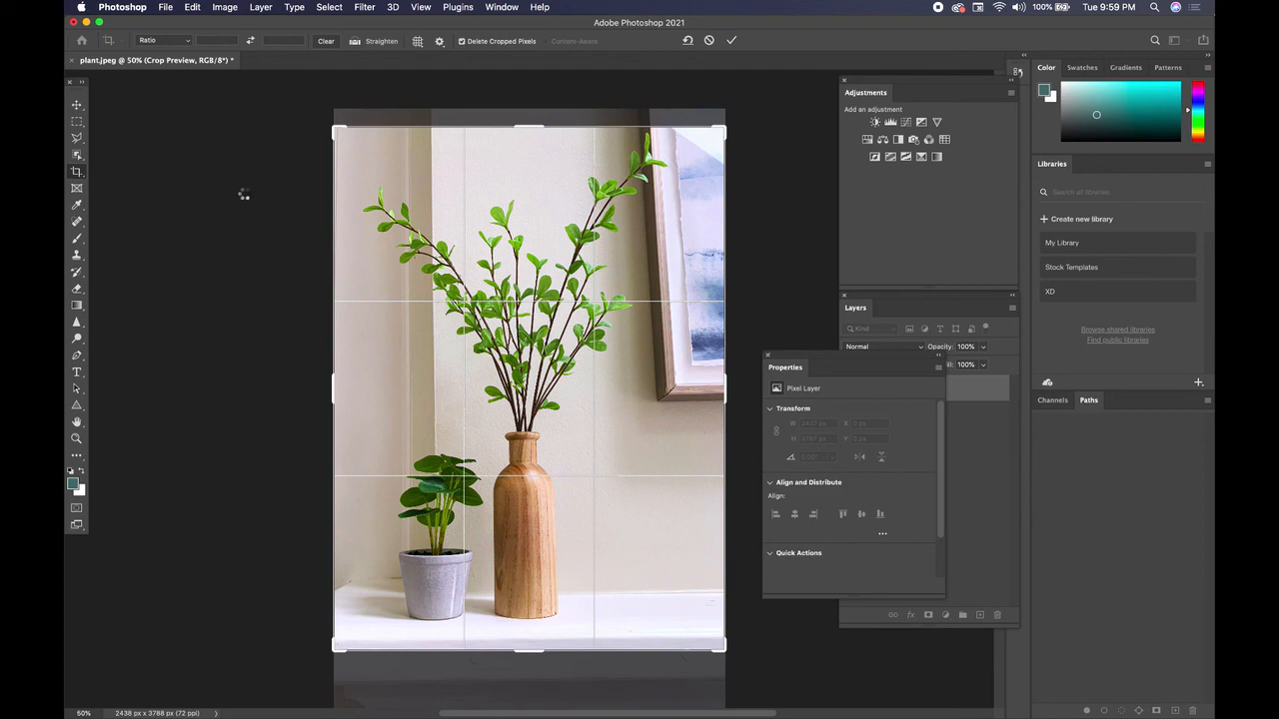
key("Return")
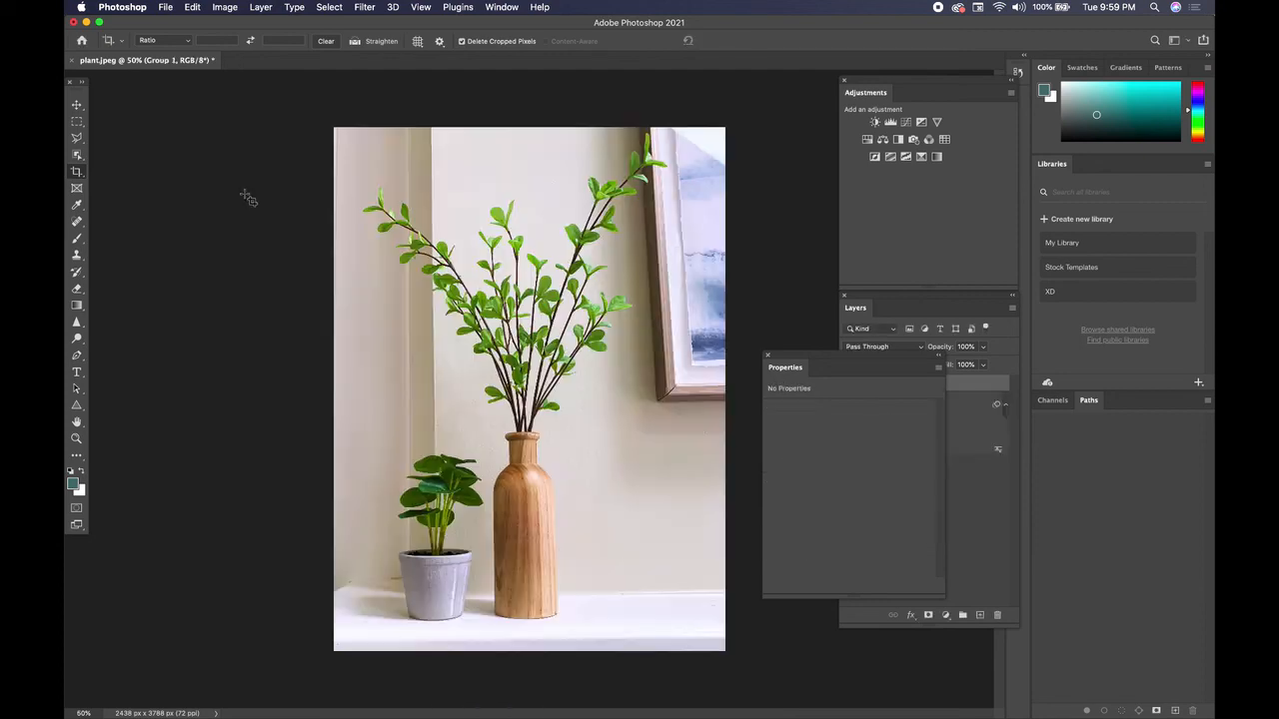